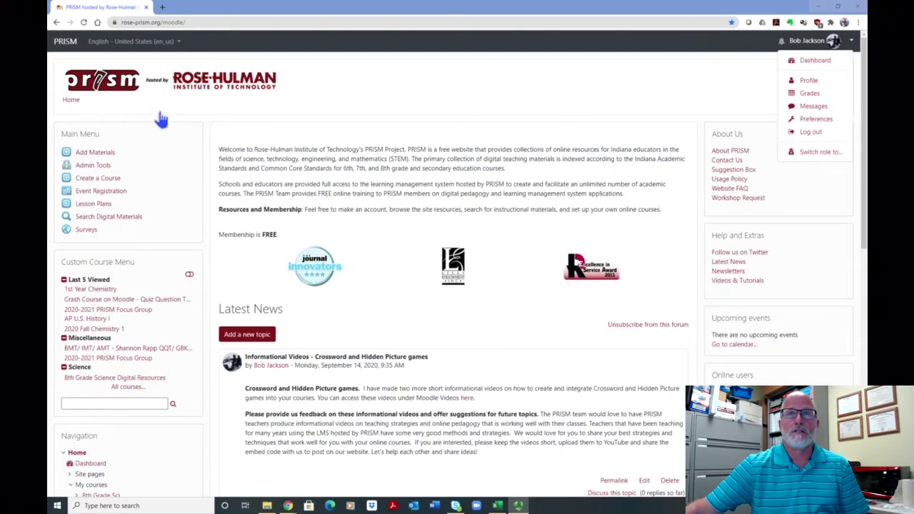
# - Reload the PRISM home page, go to Videos & Tutorials and browse the Moodle Videos list
pyautogui.click(68, 47)
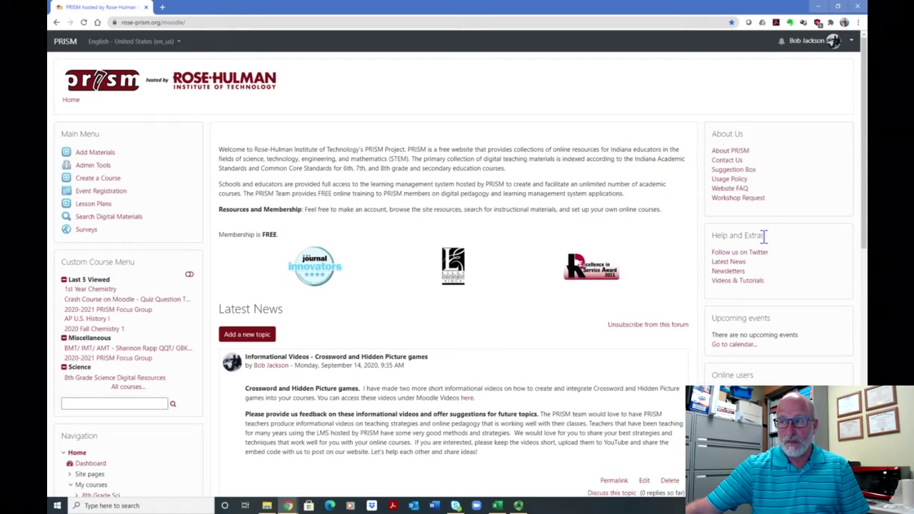
pyautogui.click(735, 282)
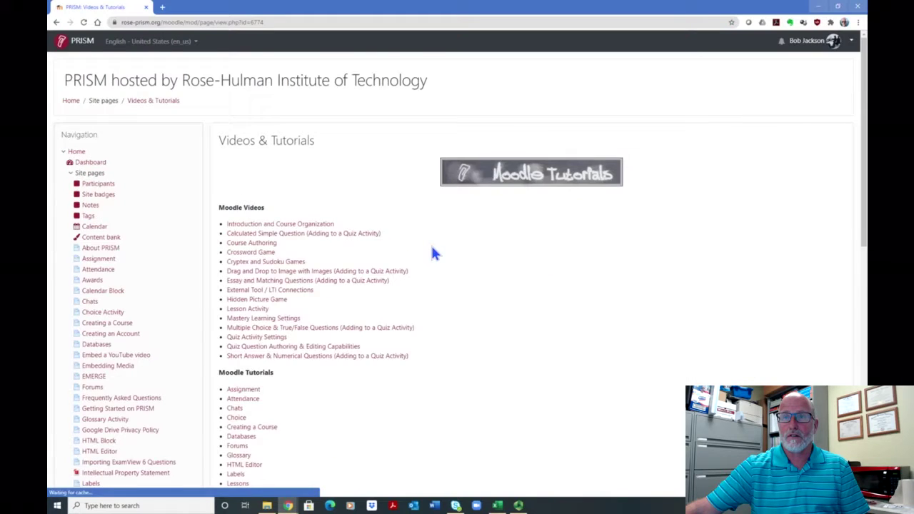
pyautogui.scroll(-3, 338, 279)
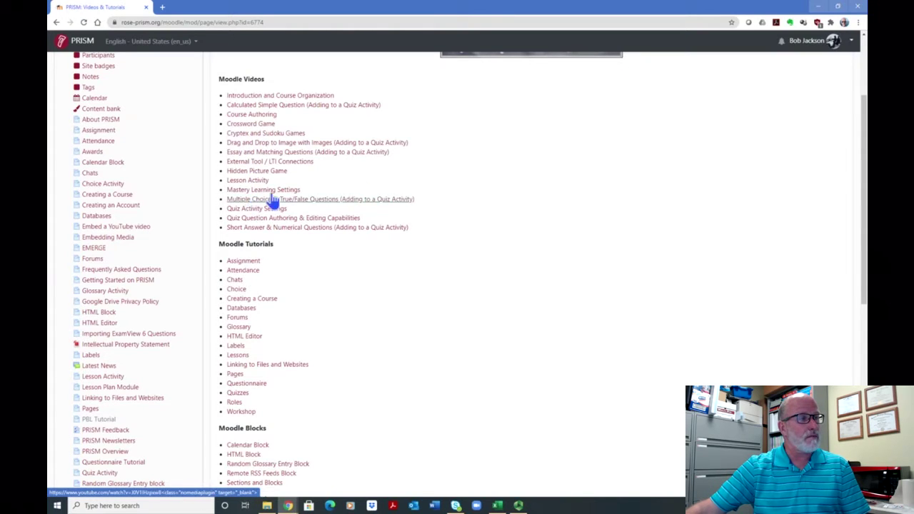
pyautogui.scroll(2, 421, 193)
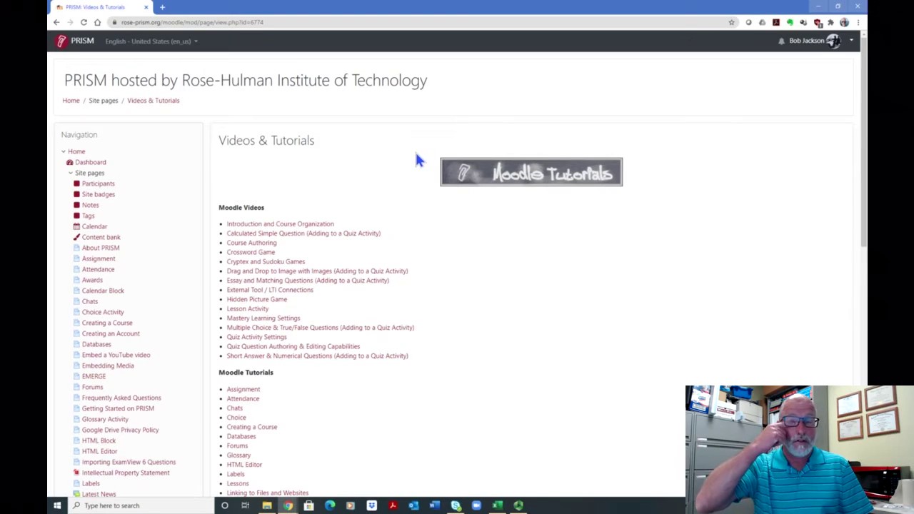
# - Go from the home page into 1st Year Chemistry and open Quiz - Unit 1
pyautogui.click(70, 101)
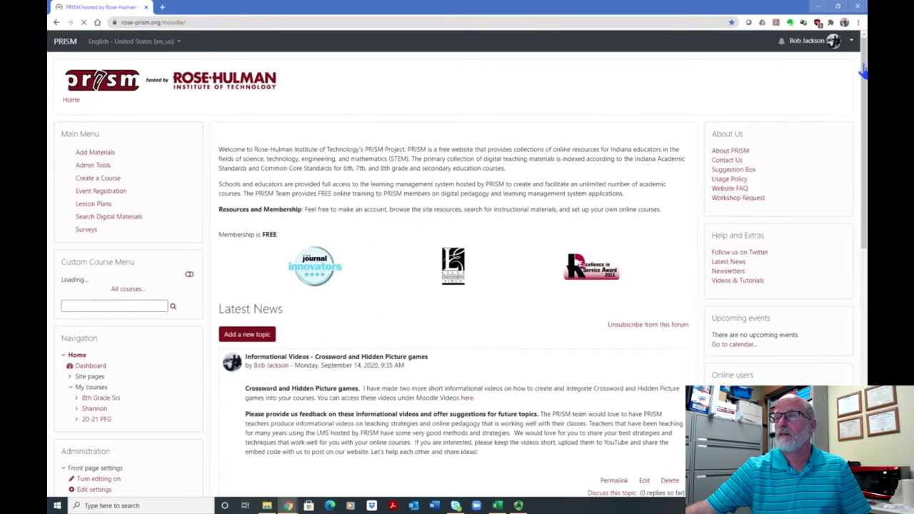
pyautogui.moveTo(864, 64); pyautogui.dragTo(863, 85)
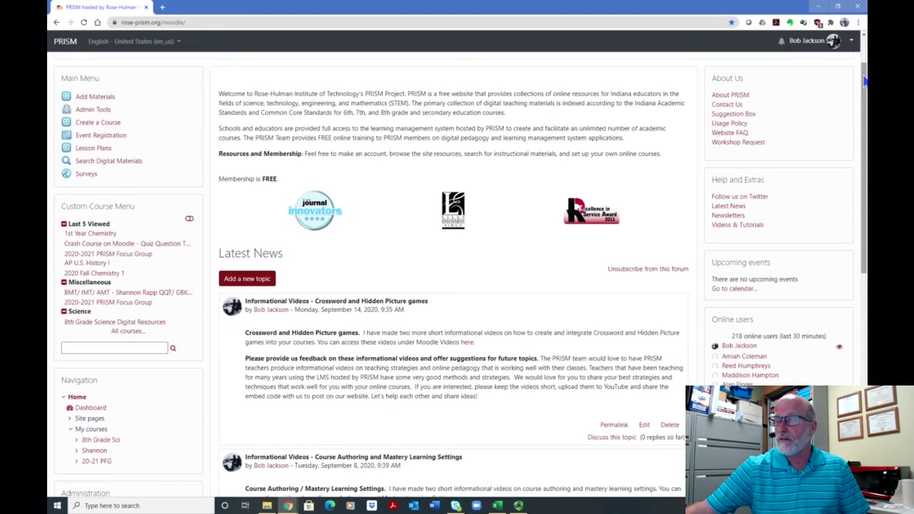
pyautogui.scroll(1, 863, 82)
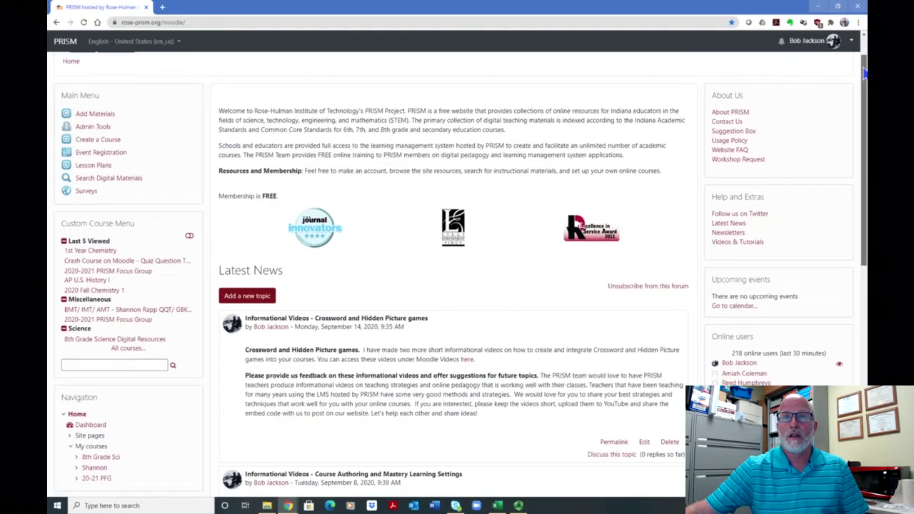
pyautogui.click(99, 252)
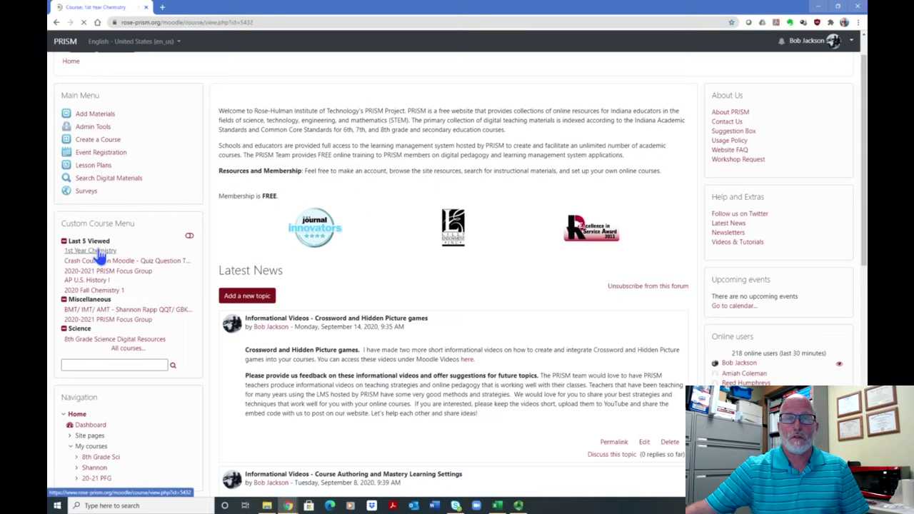
pyautogui.scroll(-7, 452, 165)
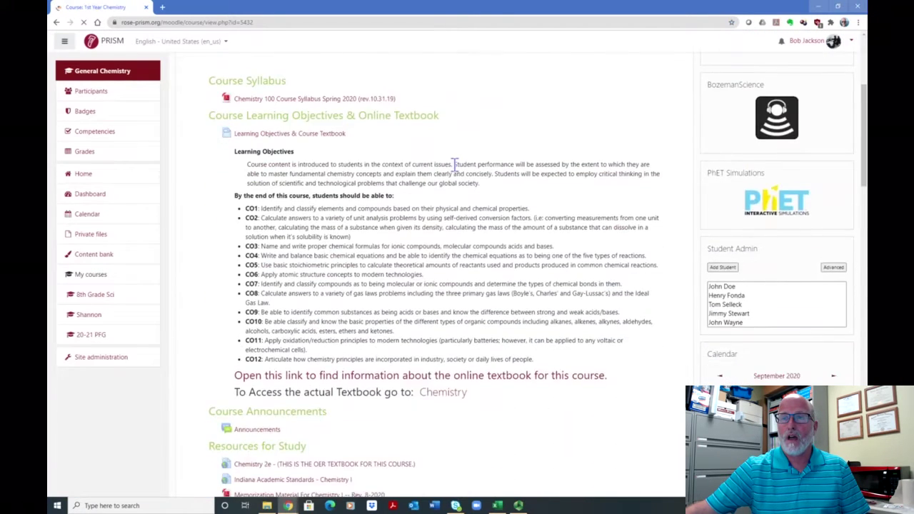
pyautogui.scroll(-10, 436, 242)
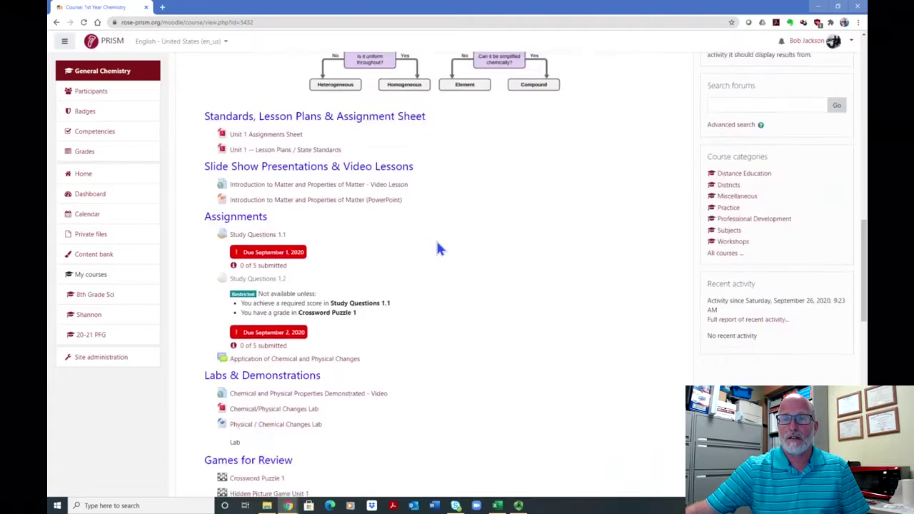
pyautogui.scroll(-4, 437, 246)
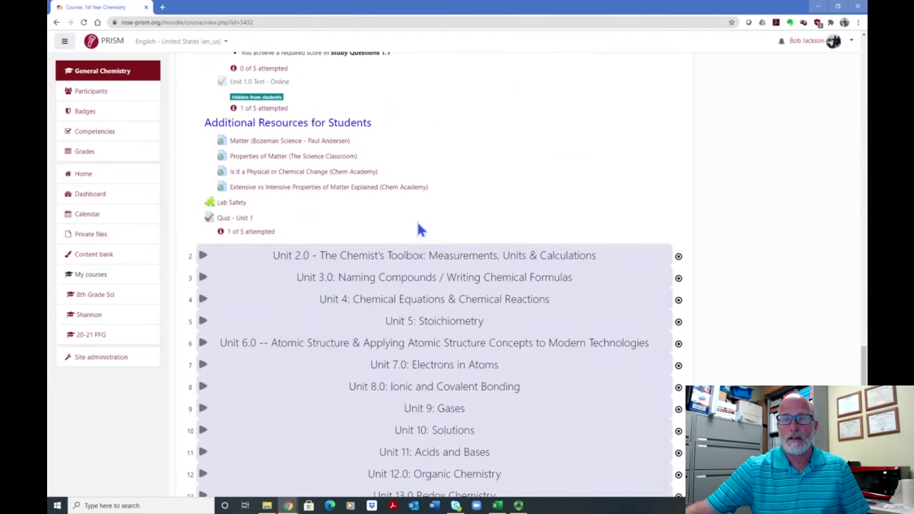
pyautogui.click(234, 220)
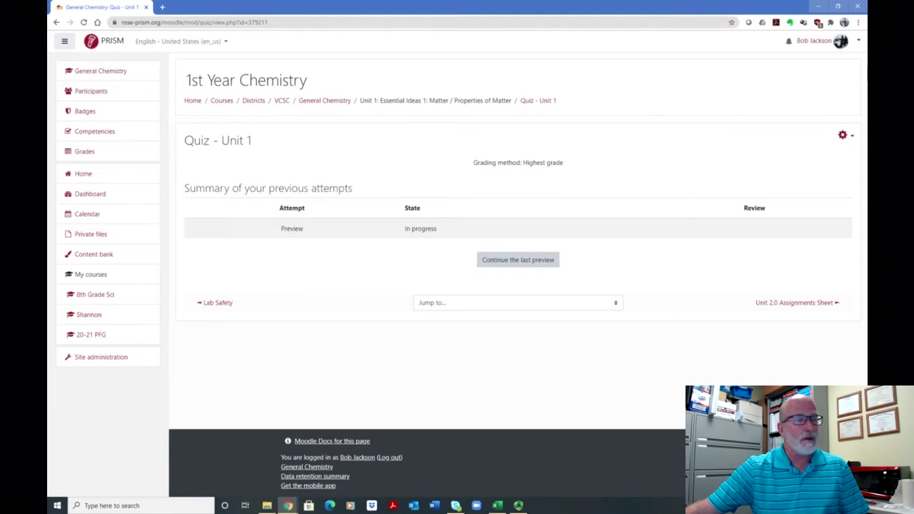
# - Open Edit quiz for Quiz - Unit 1, turn on Shuffle, then return to General Chemistry
pyautogui.click(844, 139)
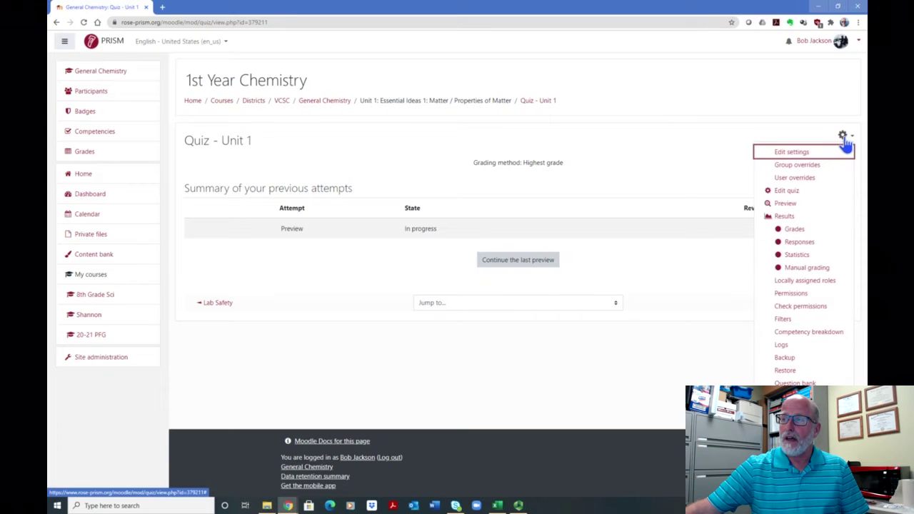
pyautogui.click(788, 193)
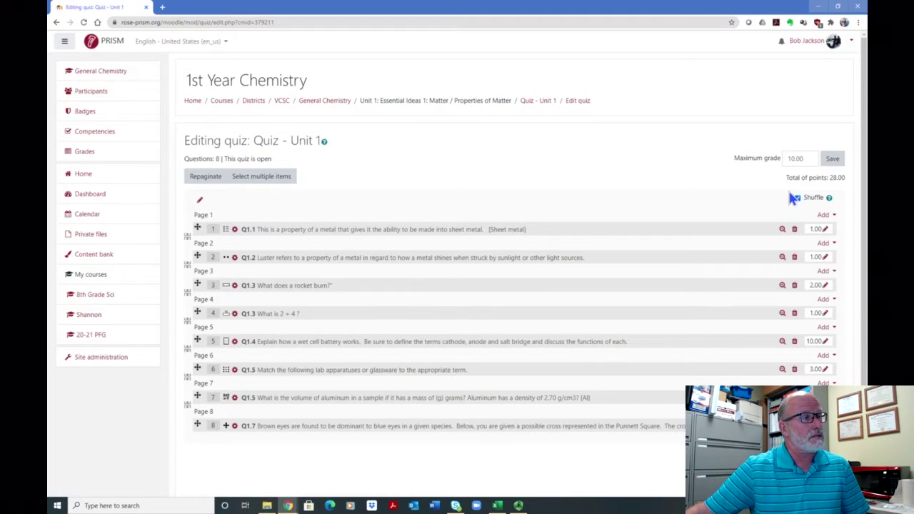
pyautogui.click(793, 198)
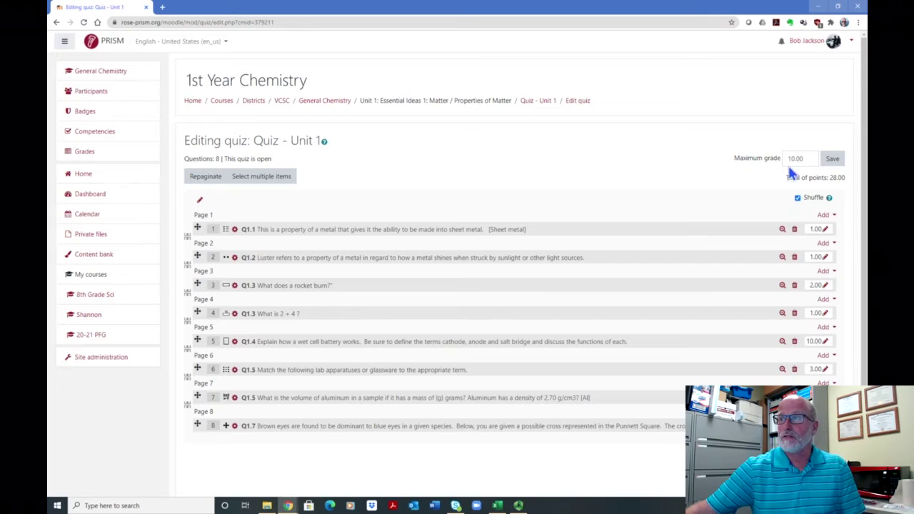
pyautogui.click(328, 103)
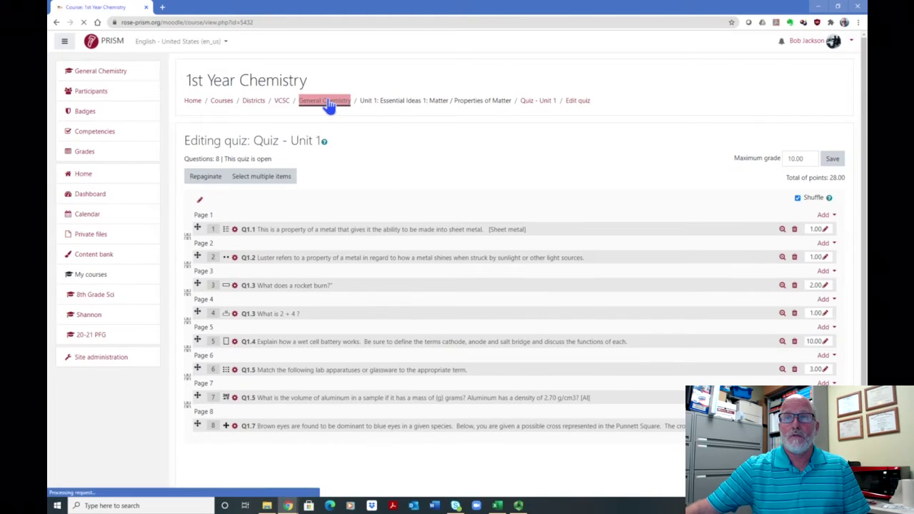
# - Open the course's question bank question list from the course administration page
pyautogui.scroll(-2, 648, 127)
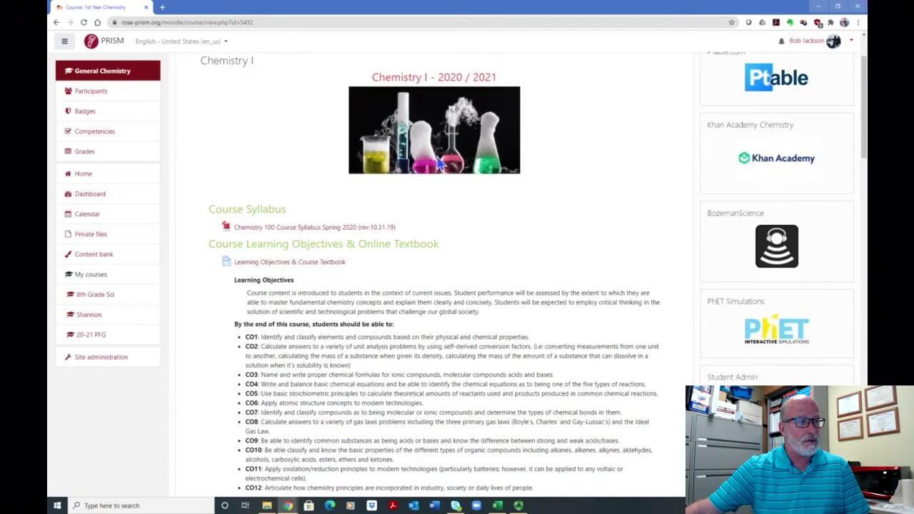
pyautogui.scroll(2, 659, 154)
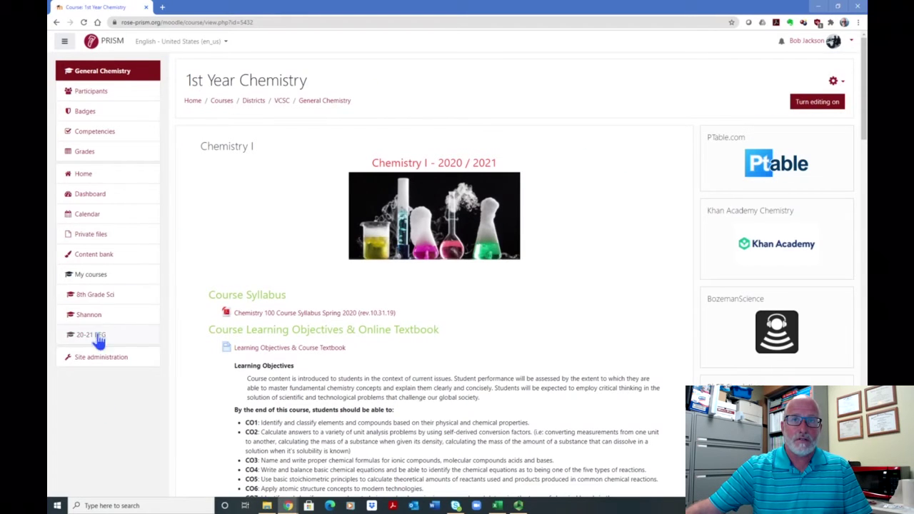
pyautogui.click(834, 83)
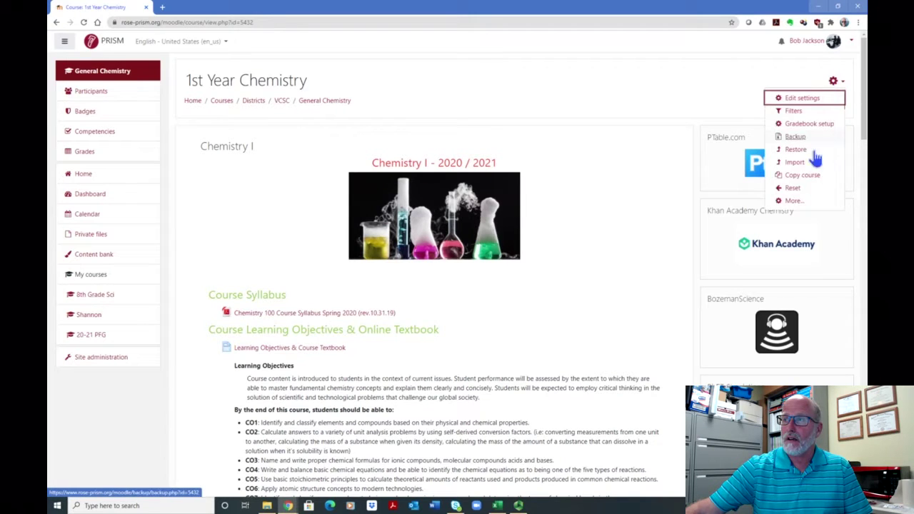
pyautogui.click(794, 201)
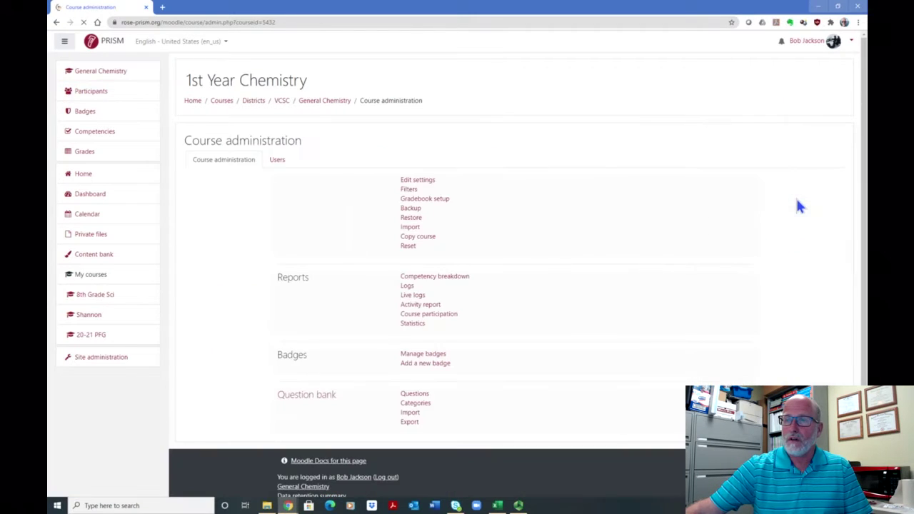
pyautogui.click(416, 394)
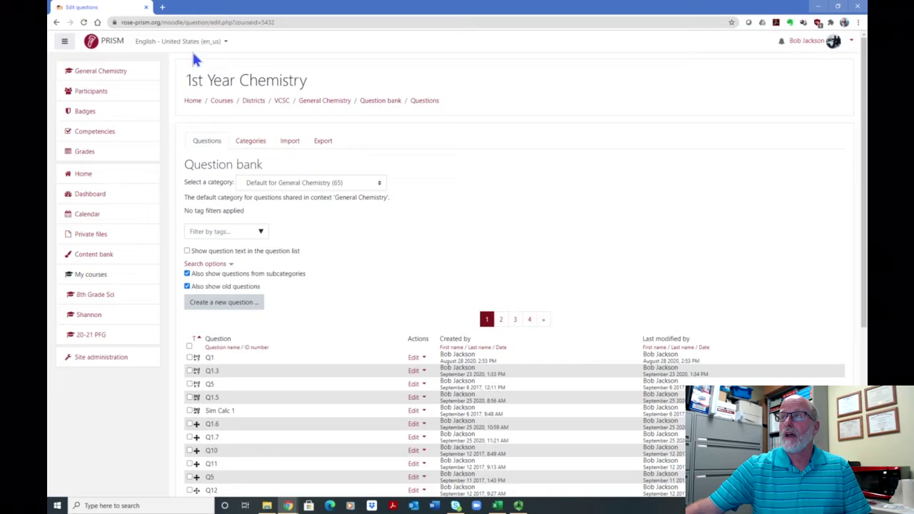
# - Return home, reopen 1st Year Chemistry and scroll down to Additional Resources
pyautogui.click(109, 41)
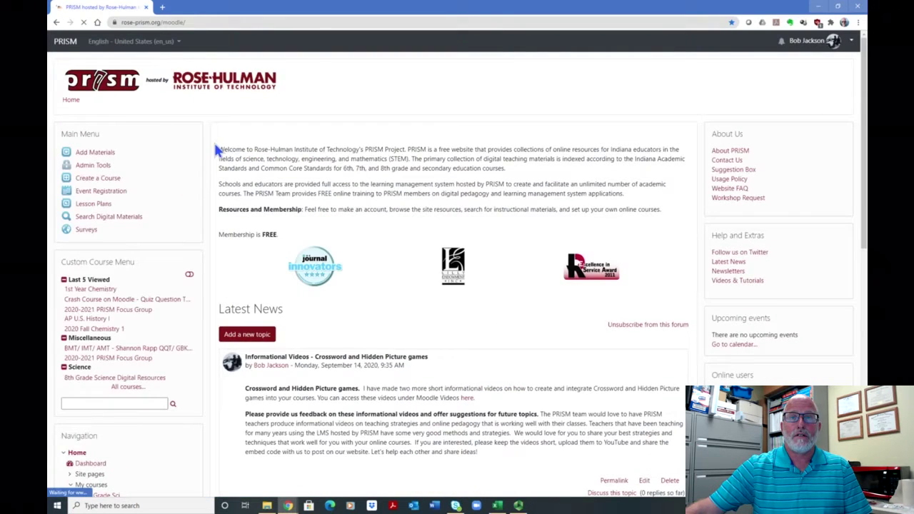
pyautogui.scroll(-3, 171, 257)
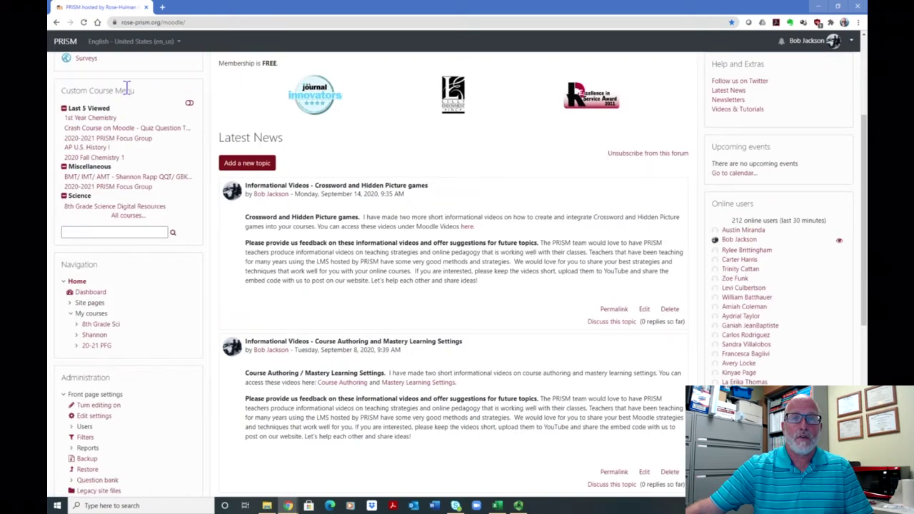
pyautogui.scroll(-3, 142, 299)
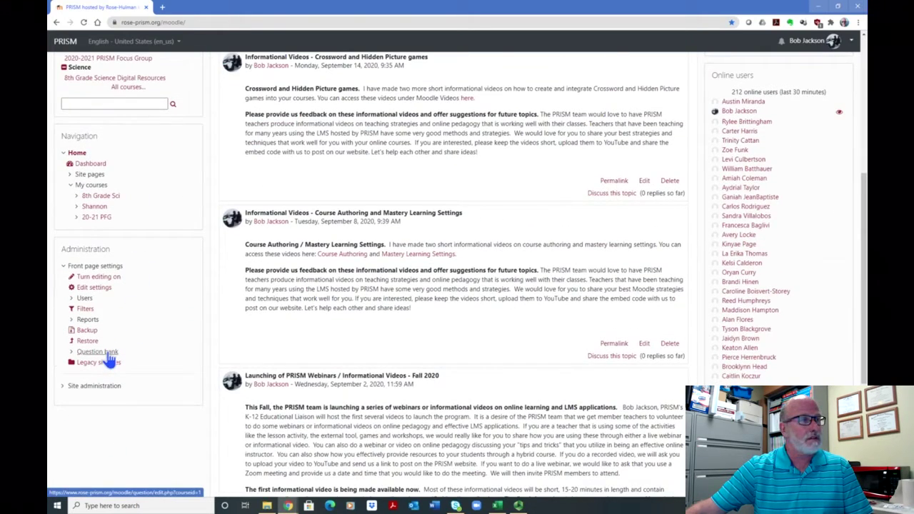
pyautogui.scroll(6, 110, 357)
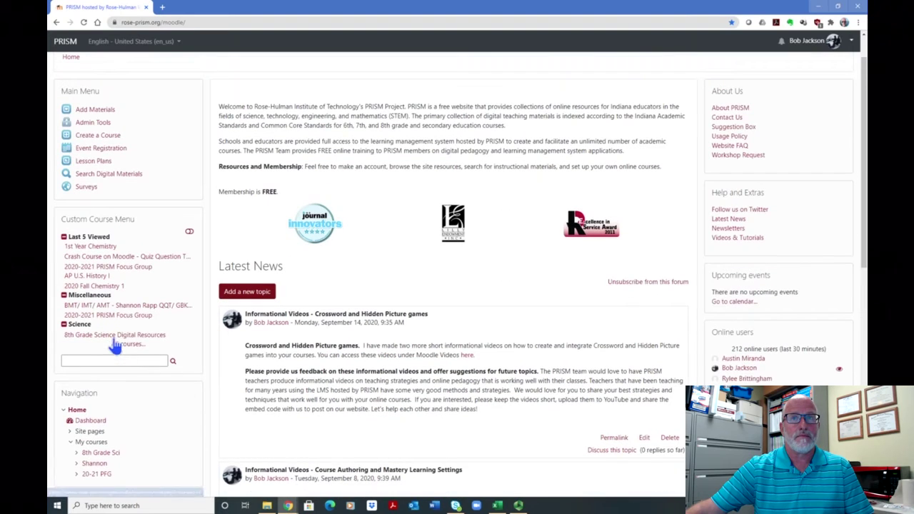
pyautogui.click(109, 247)
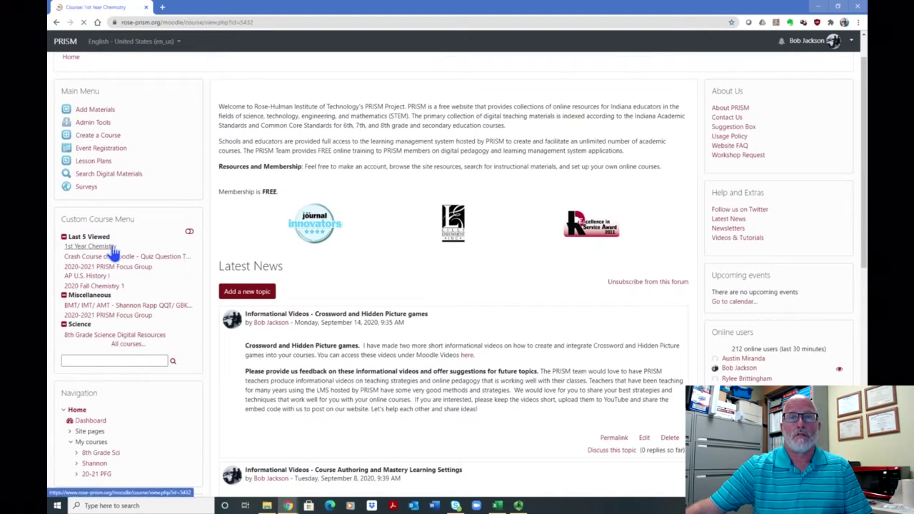
pyautogui.scroll(-5, 571, 164)
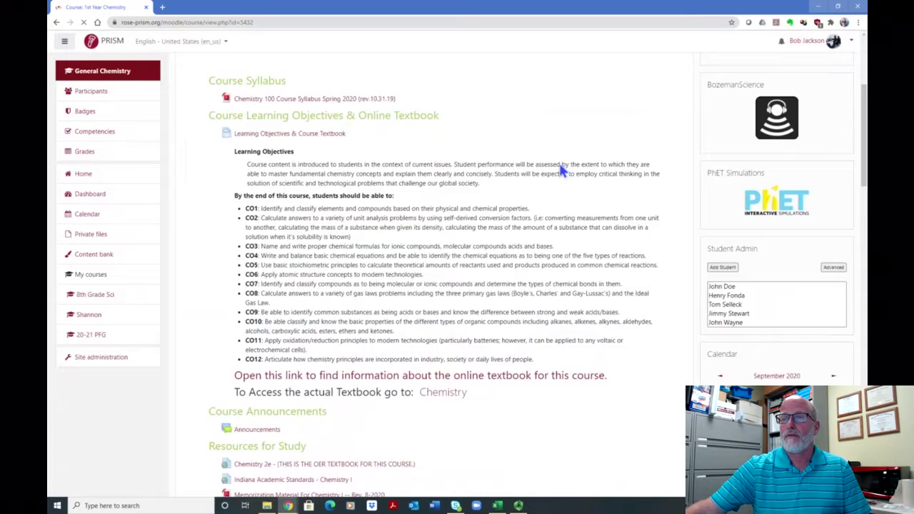
pyautogui.scroll(-10, 451, 203)
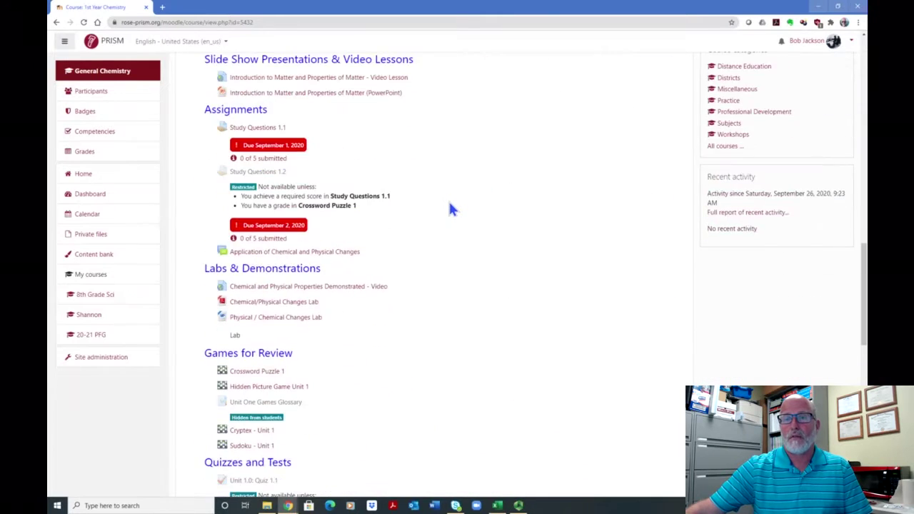
pyautogui.scroll(-4, 440, 210)
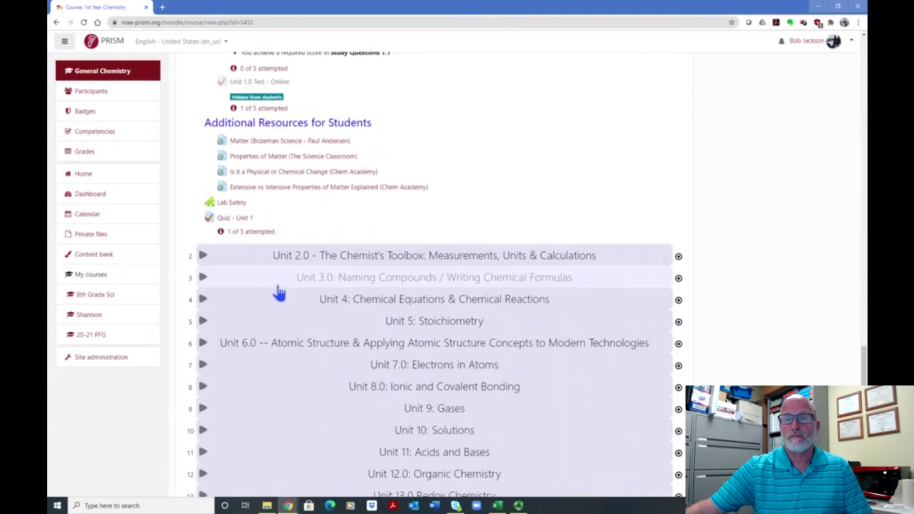
# - Open Quiz - Unit 1 and go to its Edit quiz page
pyautogui.click(236, 220)
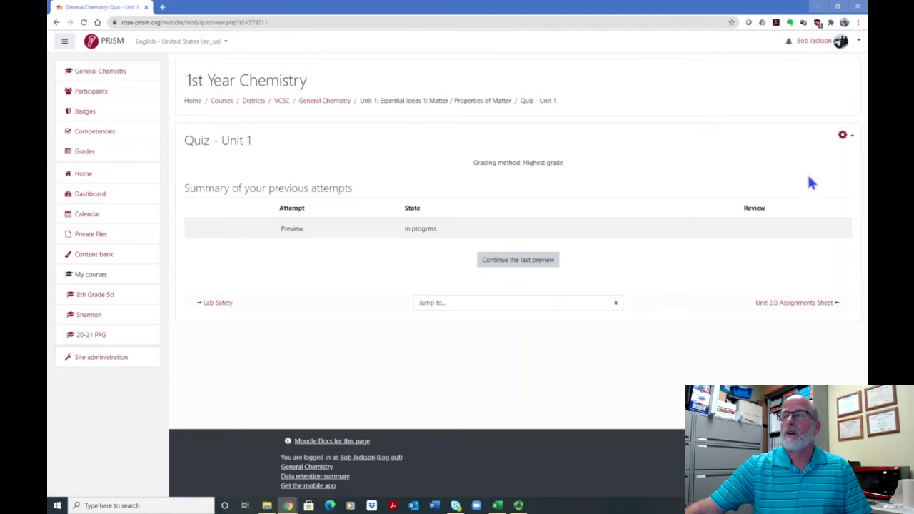
pyautogui.click(843, 136)
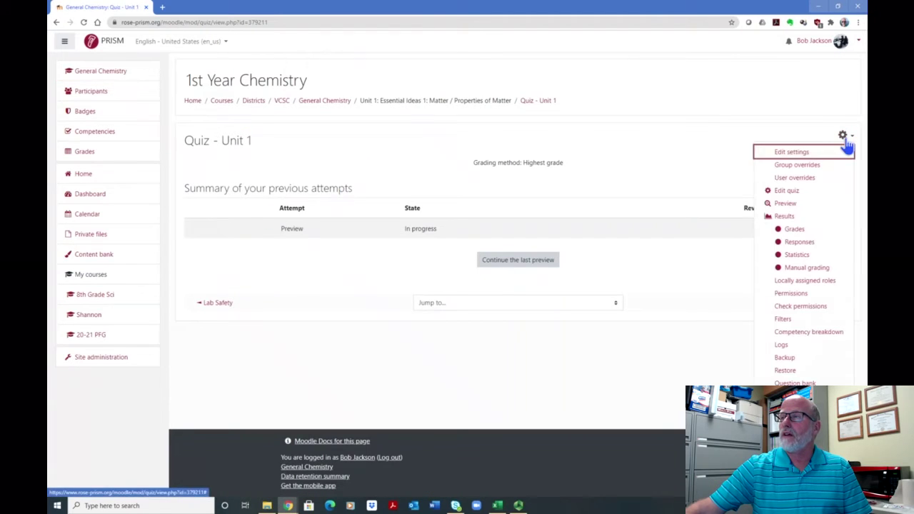
pyautogui.click(787, 189)
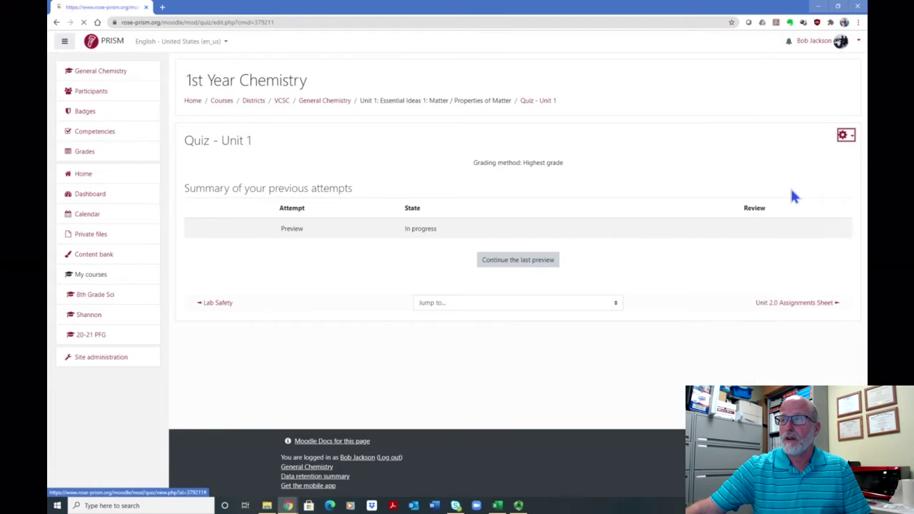
pyautogui.scroll(-2, 785, 182)
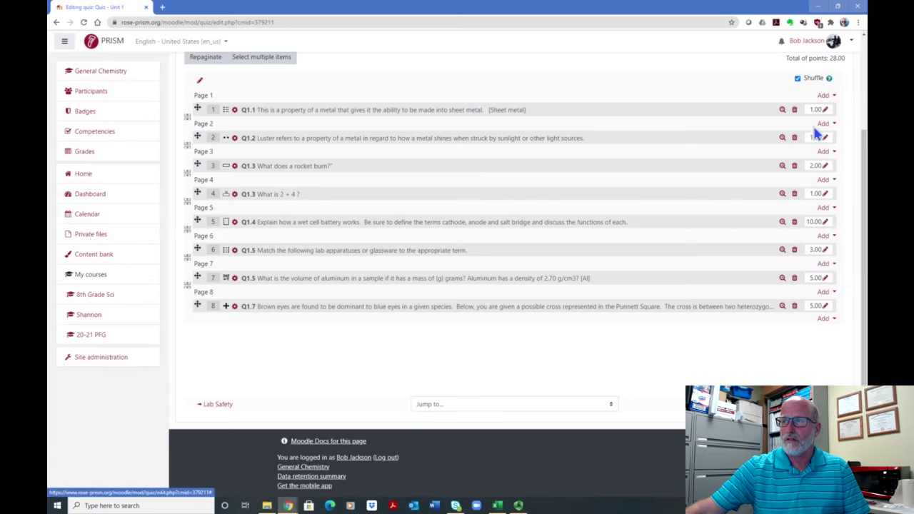
# - Add a new Drag and drop into text question to the quiz's last page
pyautogui.click(823, 319)
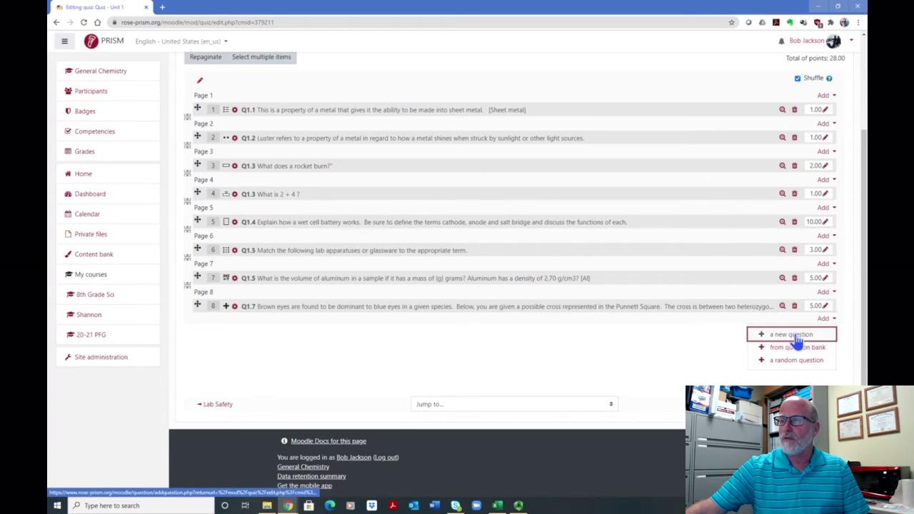
pyautogui.click(796, 339)
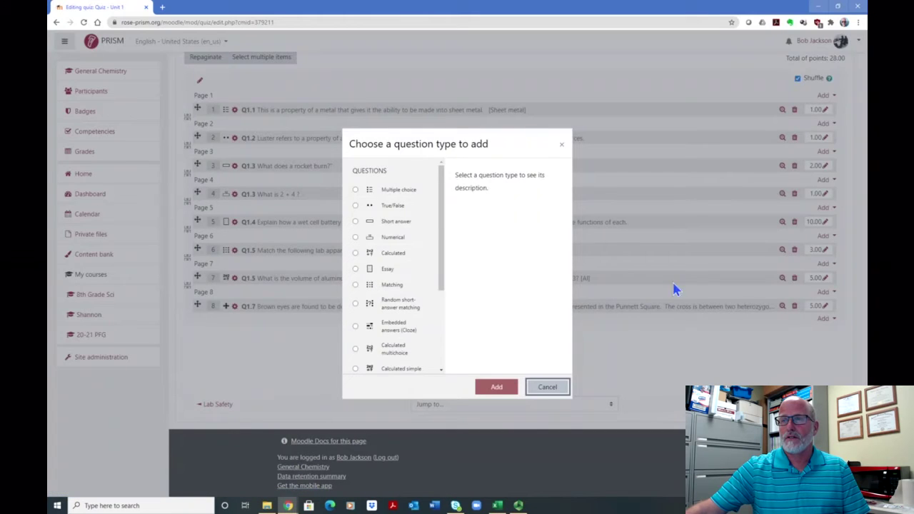
pyautogui.moveTo(440, 205); pyautogui.dragTo(445, 295)
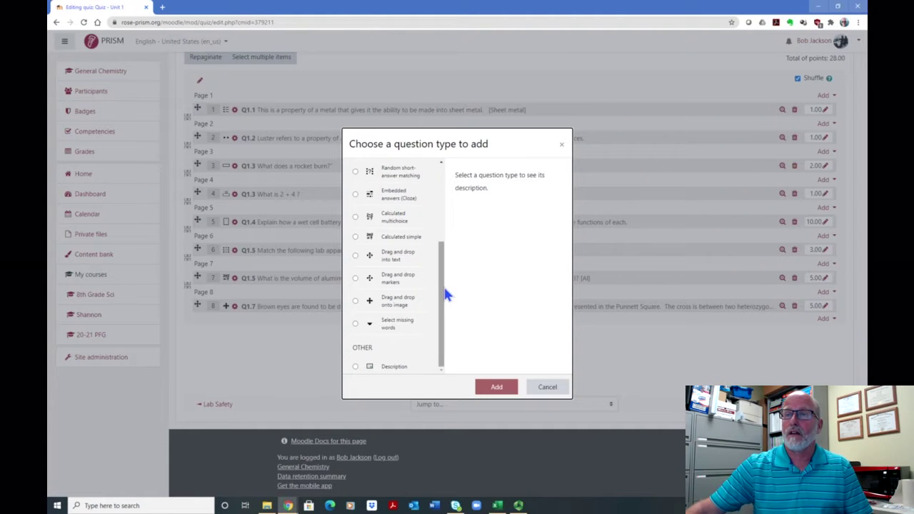
pyautogui.click(355, 255)
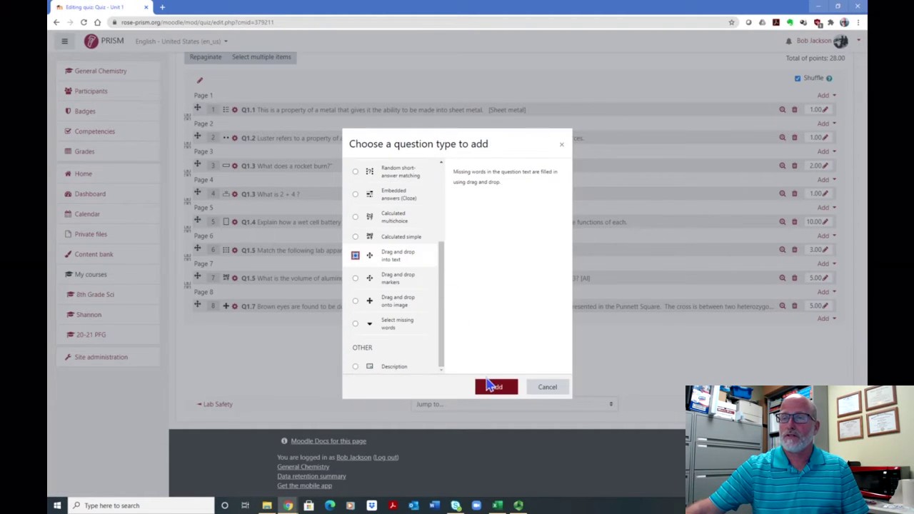
pyautogui.click(492, 388)
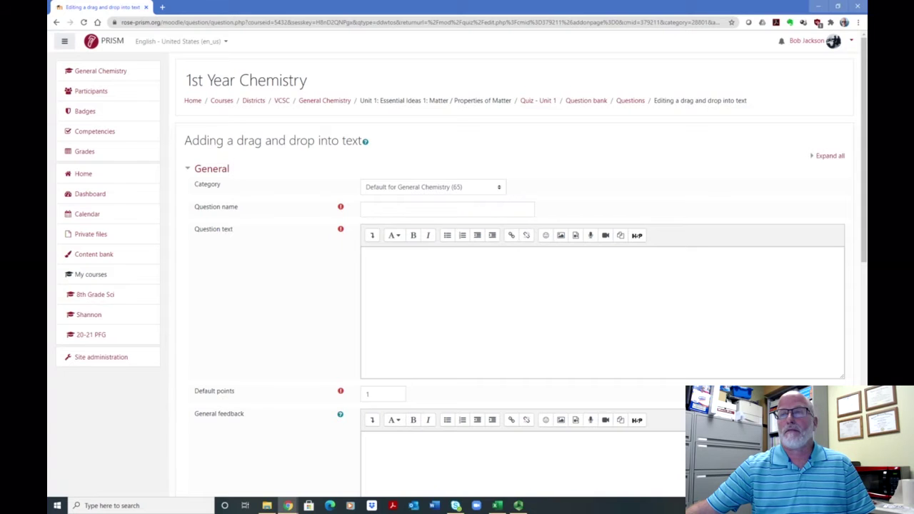
pyautogui.scroll(-2, 618, 139)
pyautogui.scroll(2, 618, 154)
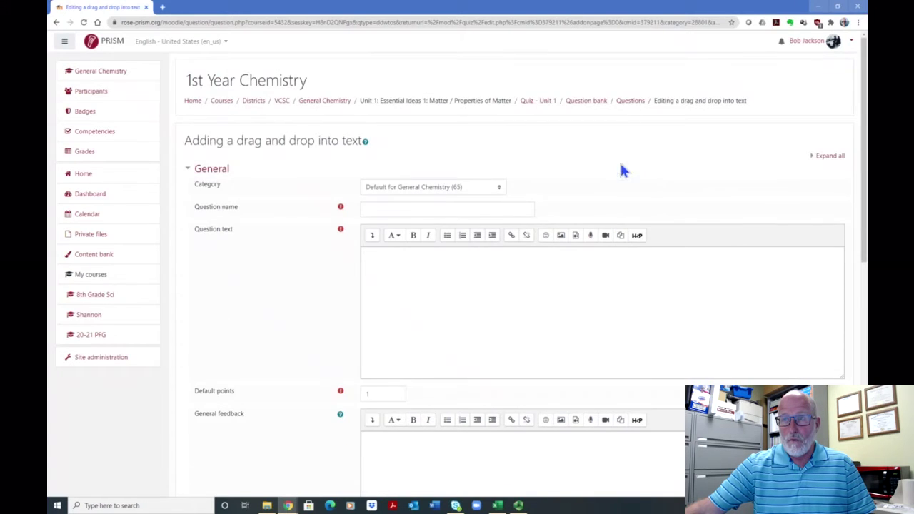
pyautogui.scroll(-4, 619, 160)
pyautogui.scroll(4, 611, 171)
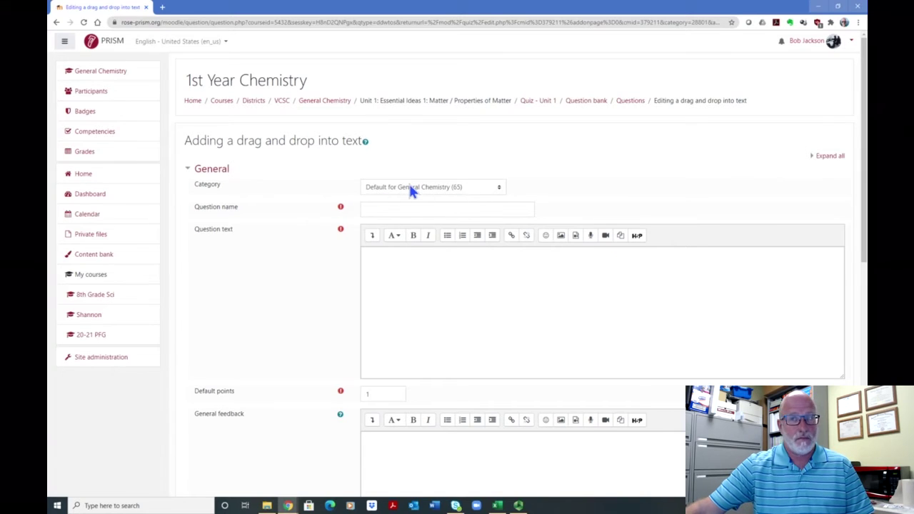
pyautogui.click(498, 189)
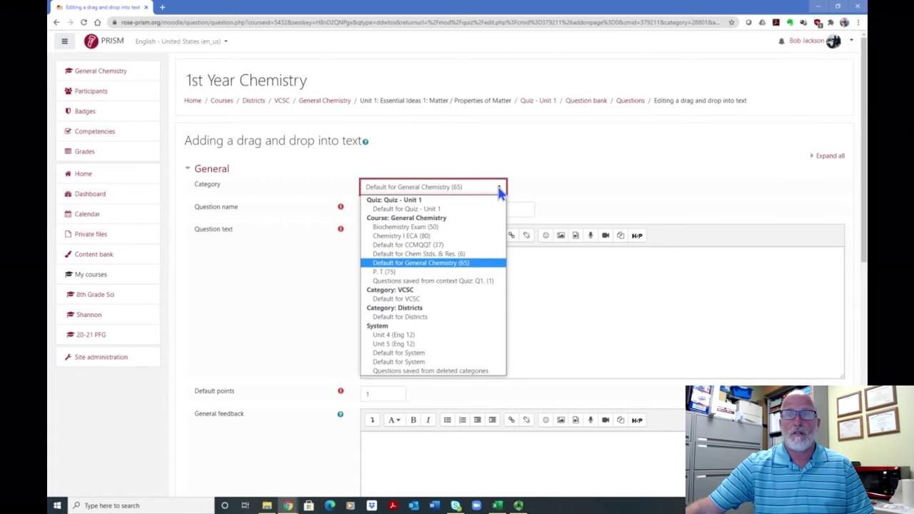
pyautogui.click(482, 264)
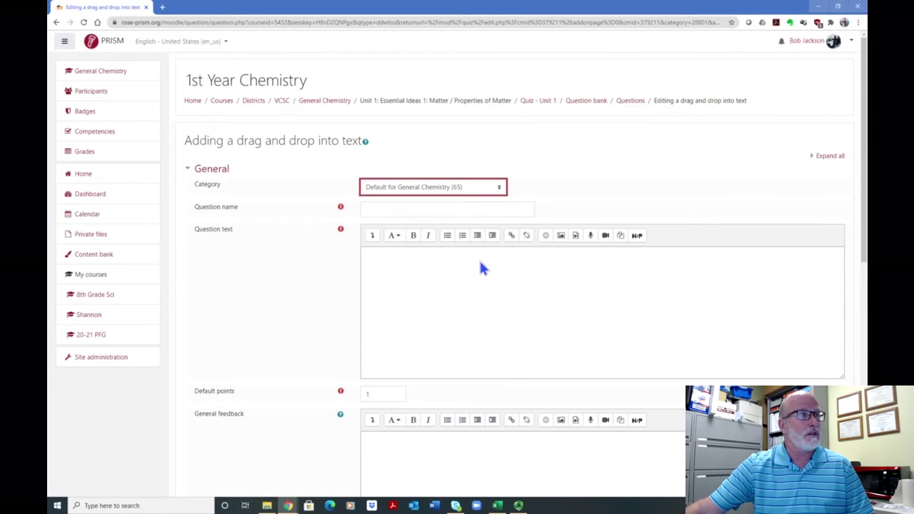
pyautogui.click(391, 208)
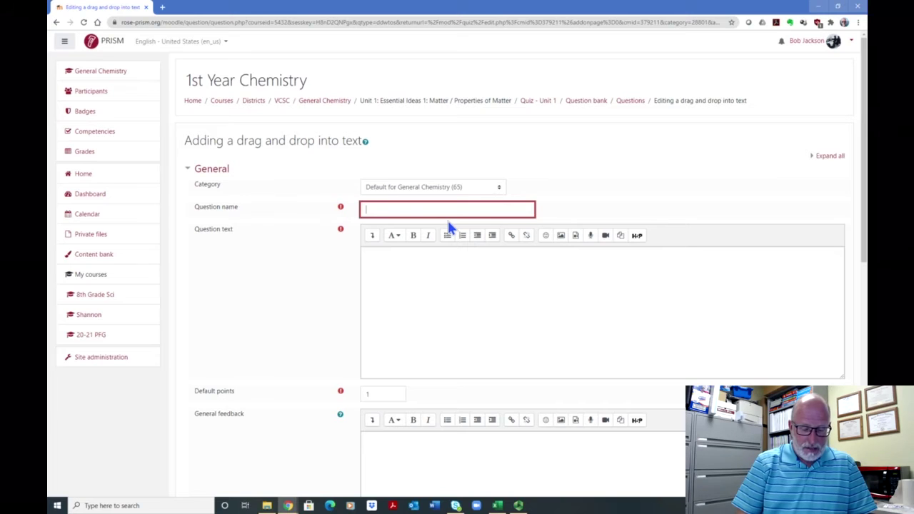
# - Enter Bal.Eqns.IQ1 as the question name
pyautogui.write('Bal')
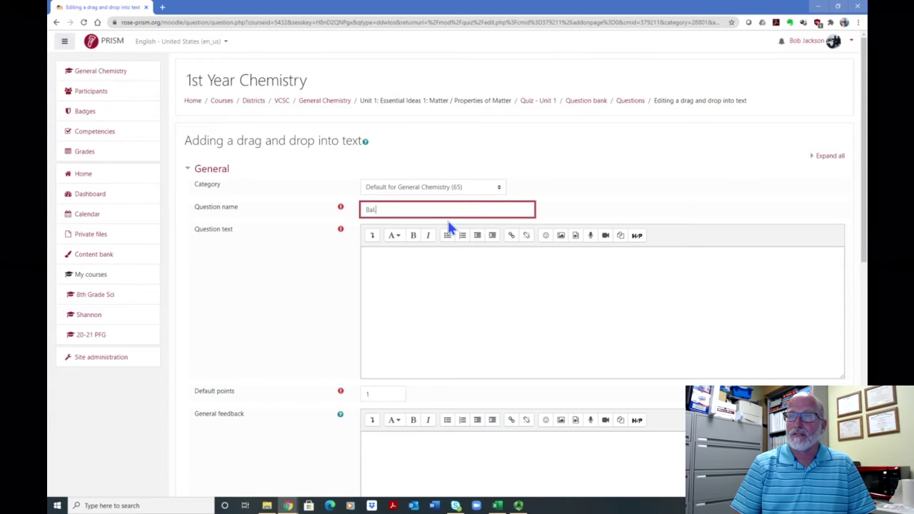
pyautogui.write('.Eqns')
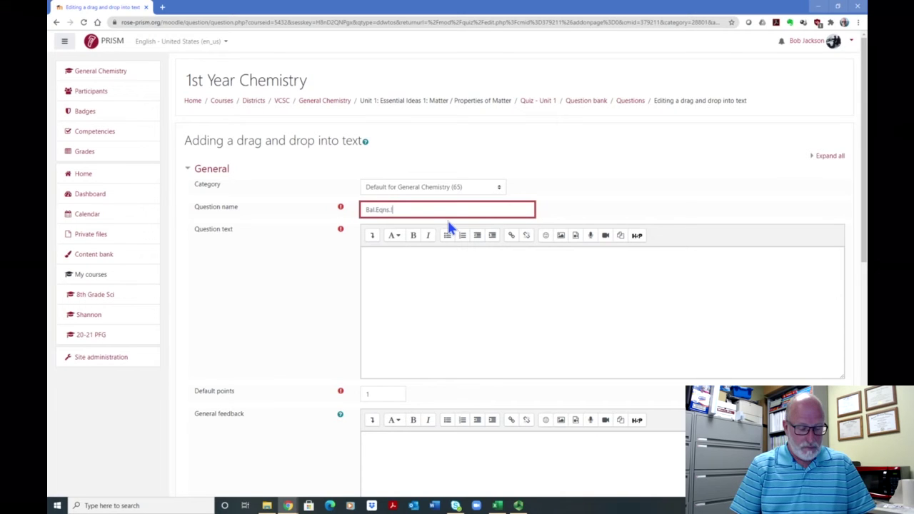
pyautogui.write('.Q1')
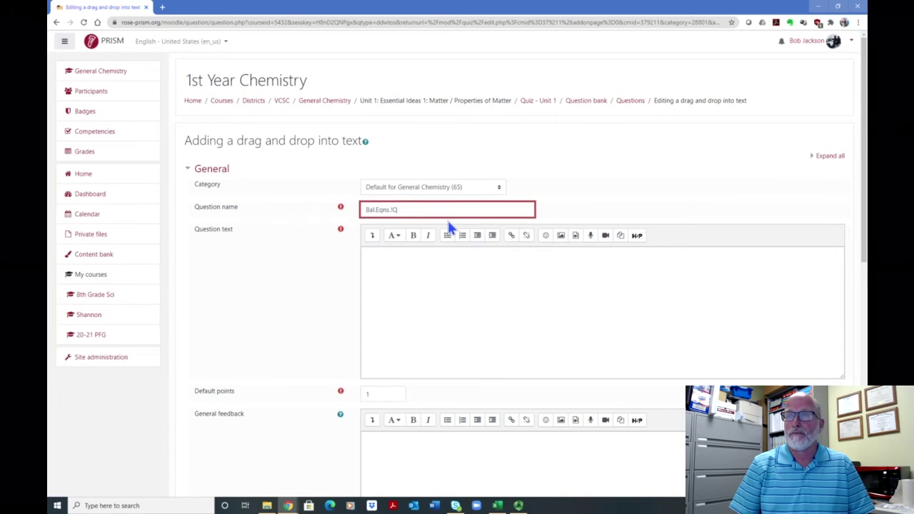
pyautogui.write('1')
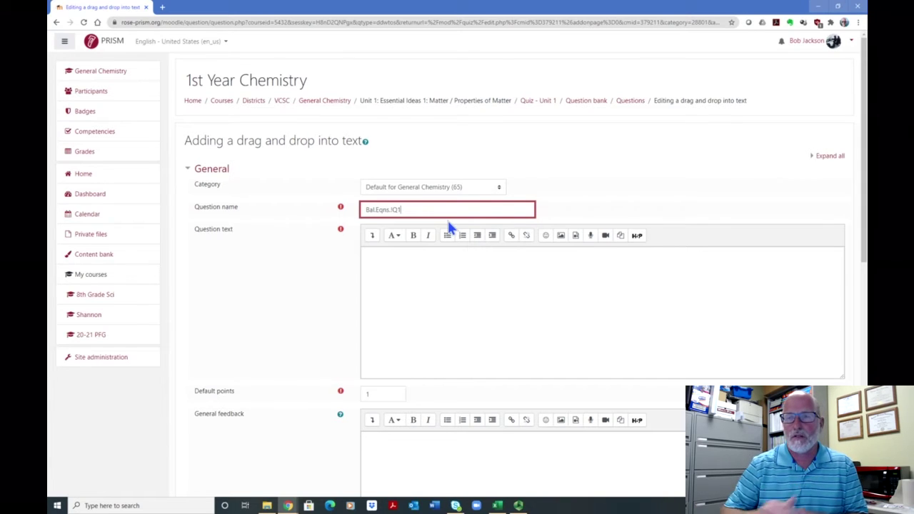
# - Move to the Question text editor and expand its toolbar to two rows
pyautogui.click(417, 275)
pyautogui.scroll(-1, 667, 155)
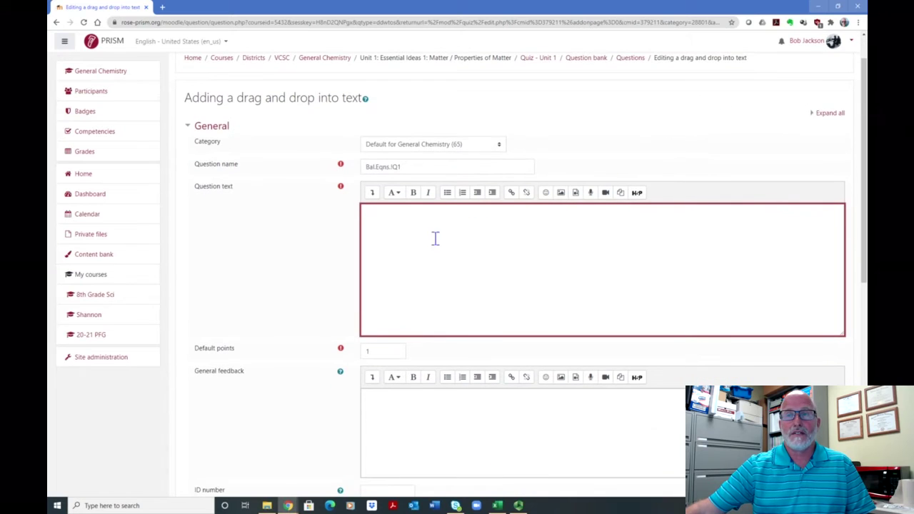
pyautogui.scroll(-1, 577, 171)
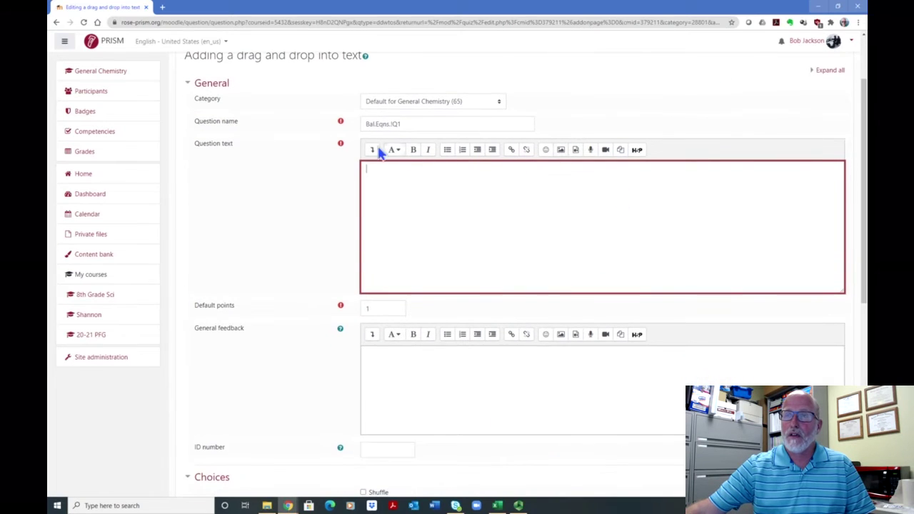
pyautogui.click(371, 150)
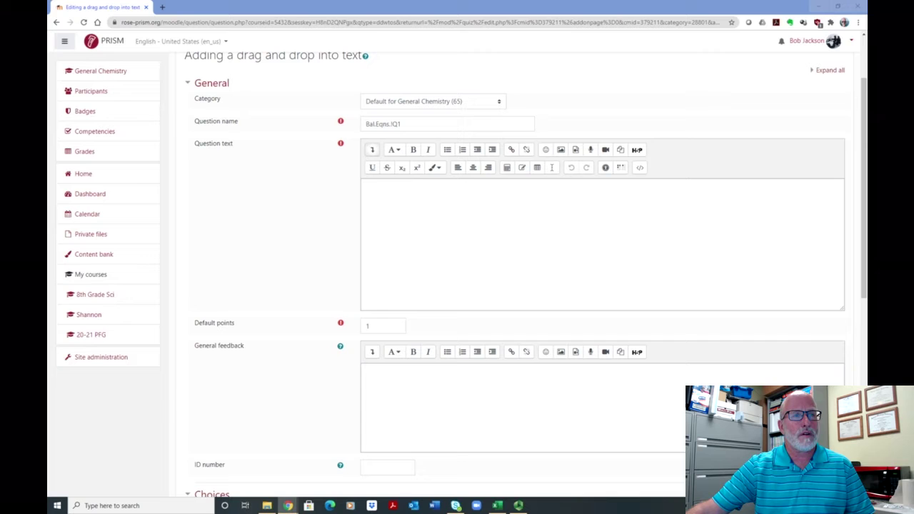
# - Paste 'Balance the following equation: [[1]] AlCl3 + [[2]] H2O → [[1]] Al(OH)3 + [[2]] HCl' as question text
pyautogui.click(401, 196)
pyautogui.write('Balance the following equation: [[1]] AlCl3 (s) + [[2]] H2O (l) → [[1]] Al(OH)3 (s) + [[2]] HCl (aq)')
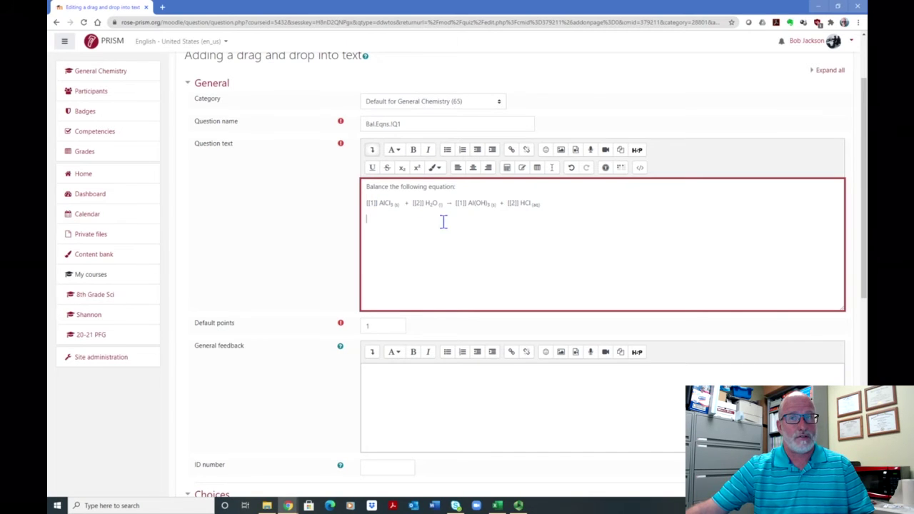
pyautogui.scroll(-4, 440, 220)
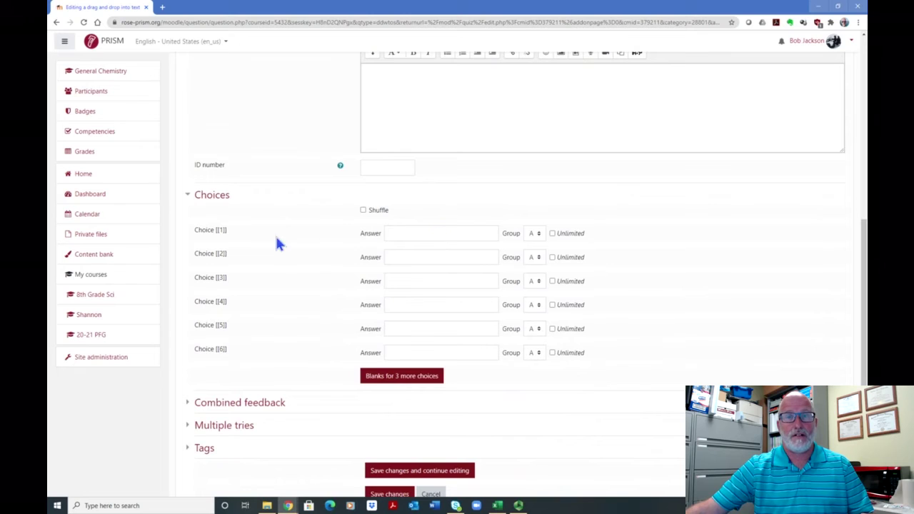
pyautogui.scroll(2, 337, 244)
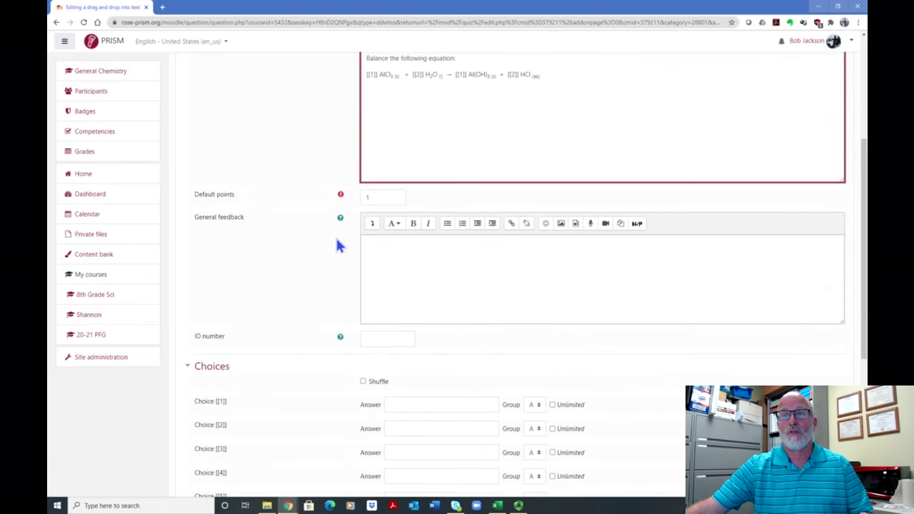
pyautogui.scroll(3, 369, 225)
pyautogui.scroll(-1, 385, 204)
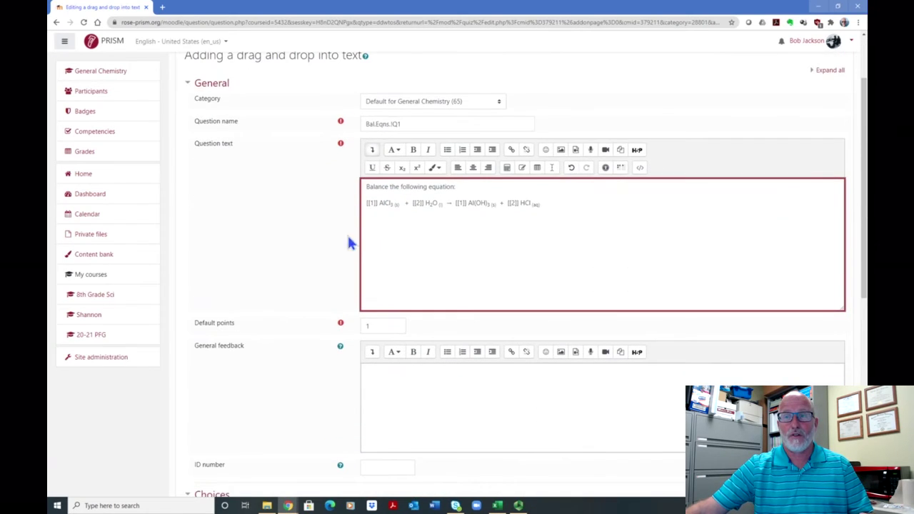
pyautogui.scroll(-2, 341, 263)
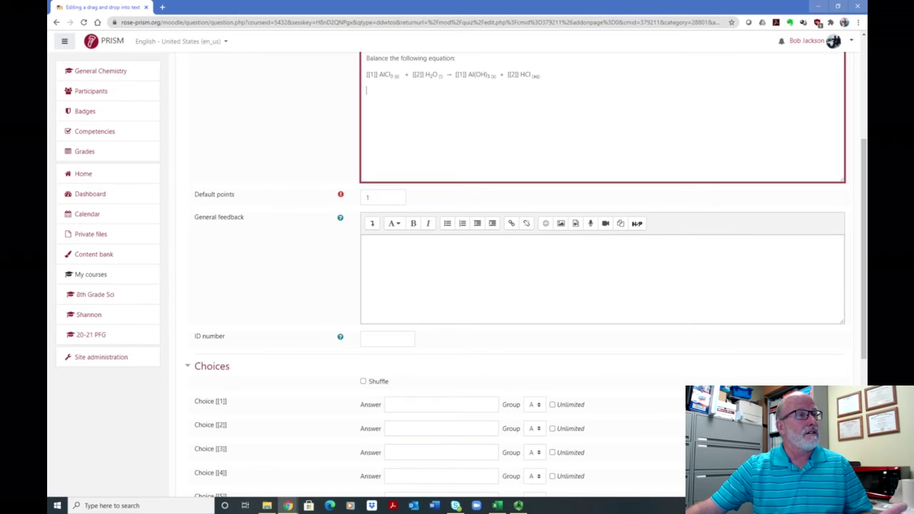
pyautogui.scroll(3, 439, 214)
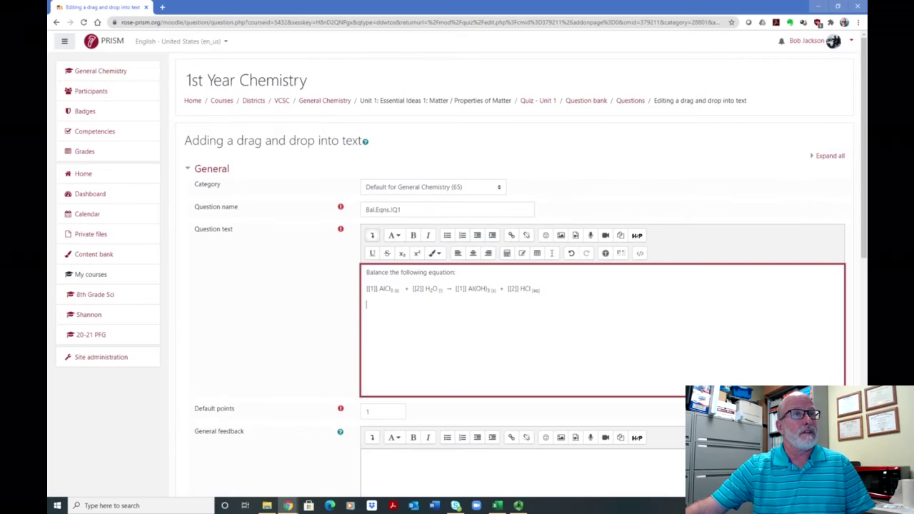
pyautogui.scroll(-2, 489, 331)
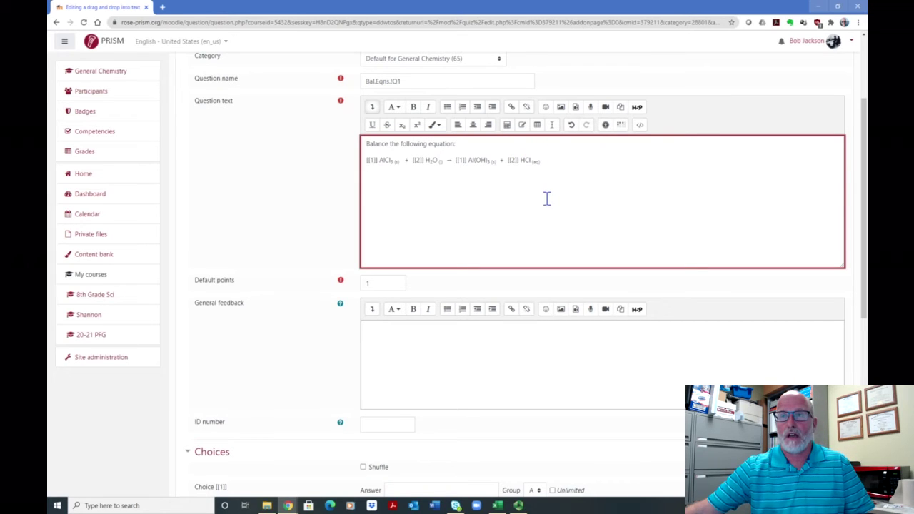
pyautogui.scroll(-1, 588, 218)
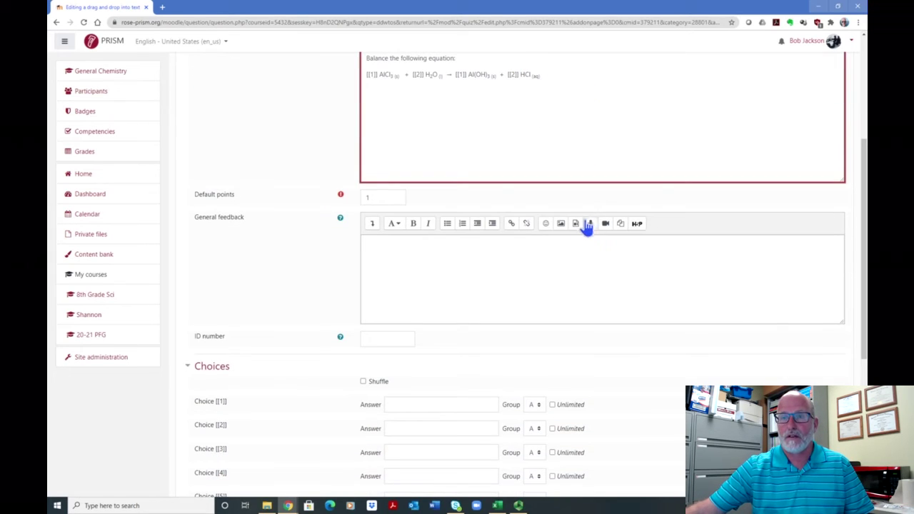
pyautogui.scroll(-1, 481, 309)
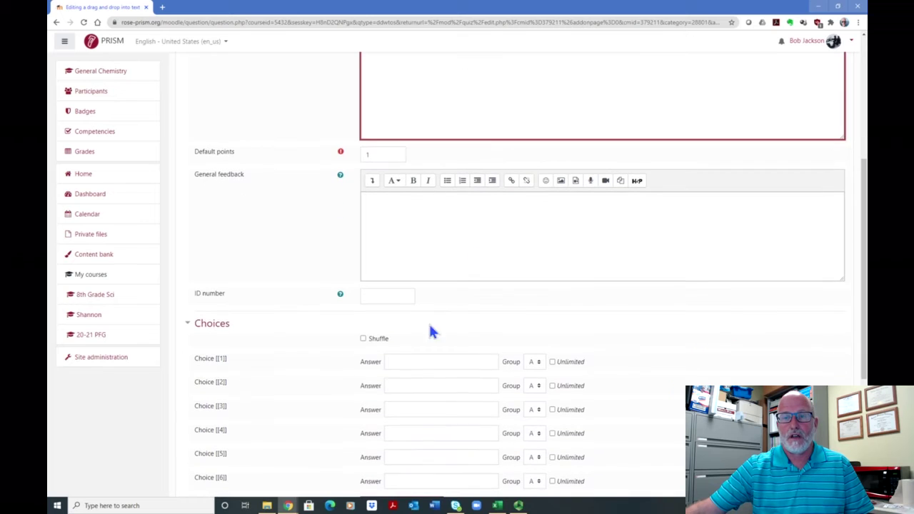
# - Enter 1, 3, 2, 4 and 6 as the answers for Choices [[1]] to [[5]]
pyautogui.click(400, 365)
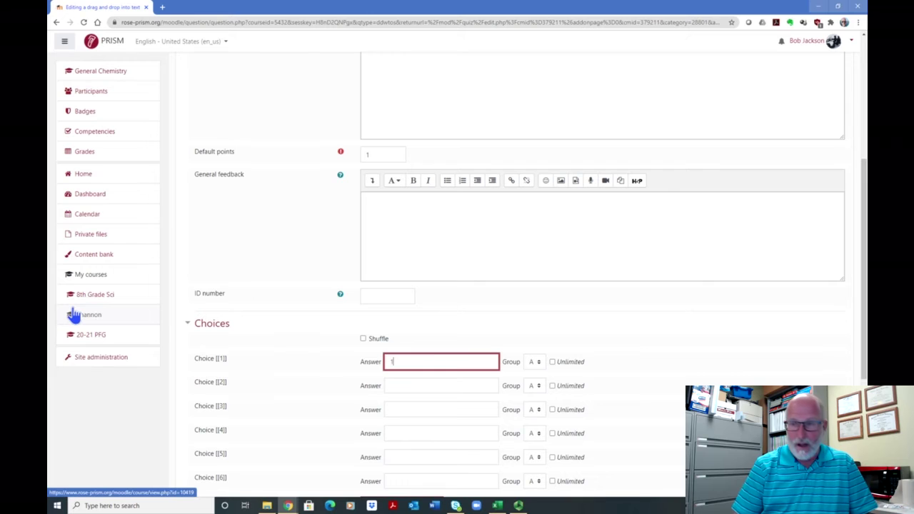
pyautogui.click(412, 386)
pyautogui.write('3')
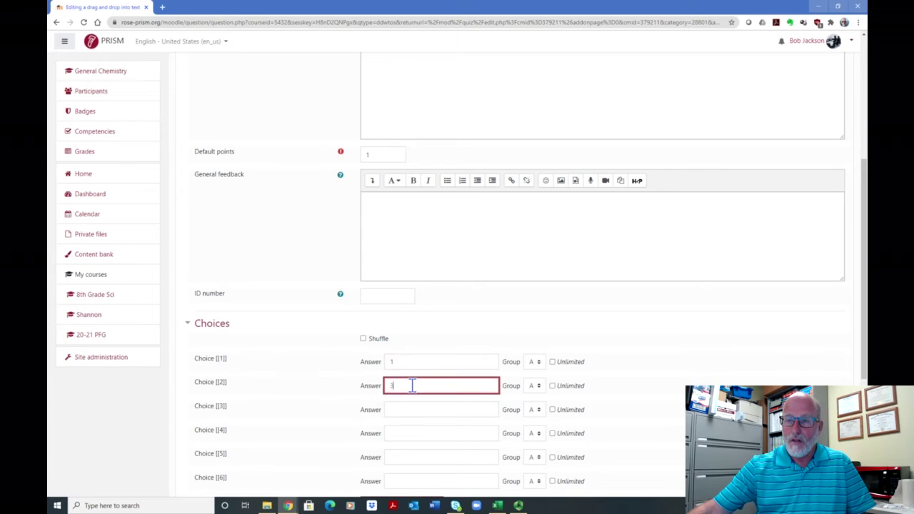
pyautogui.click(391, 407)
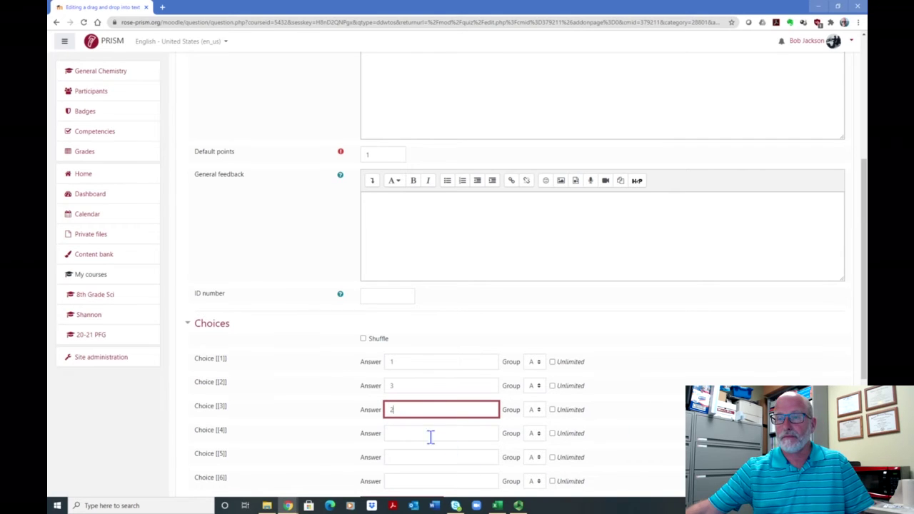
pyautogui.write('2')
pyautogui.click(409, 431)
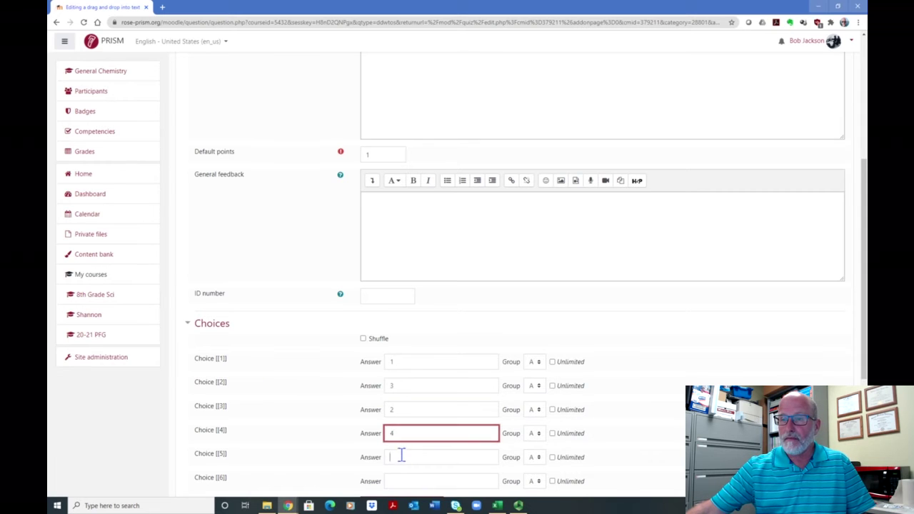
pyautogui.click(402, 455)
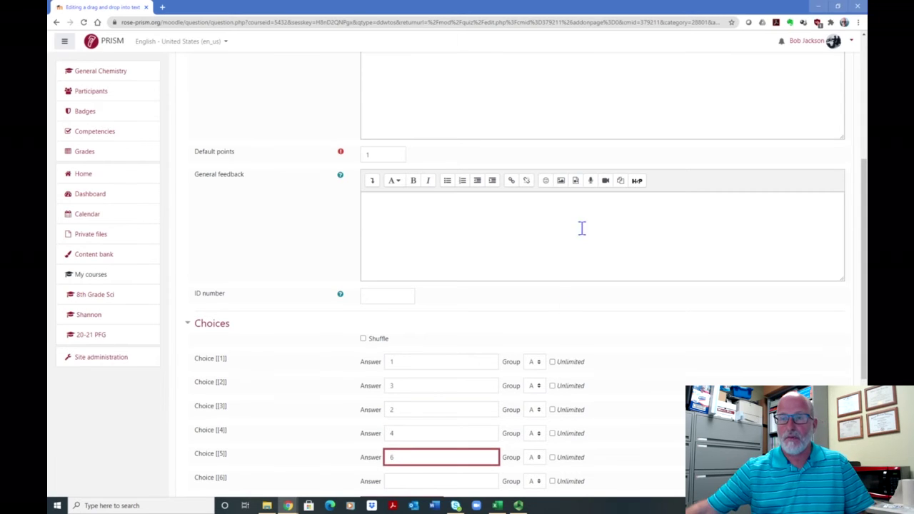
pyautogui.scroll(-2, 735, 356)
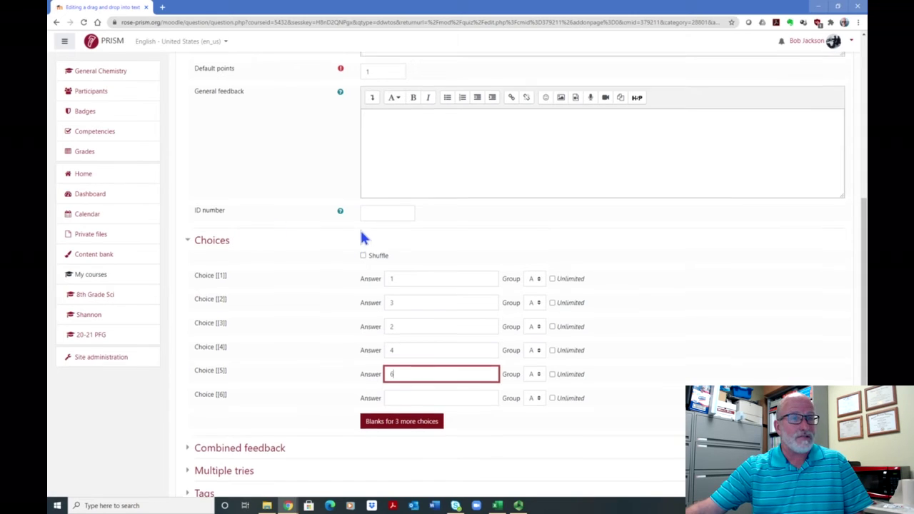
pyautogui.scroll(3, 361, 231)
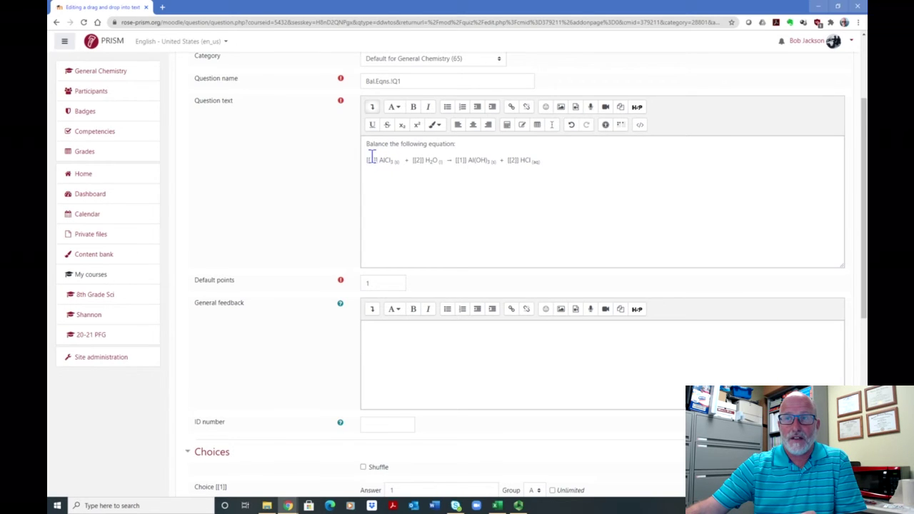
pyautogui.scroll(-2, 512, 261)
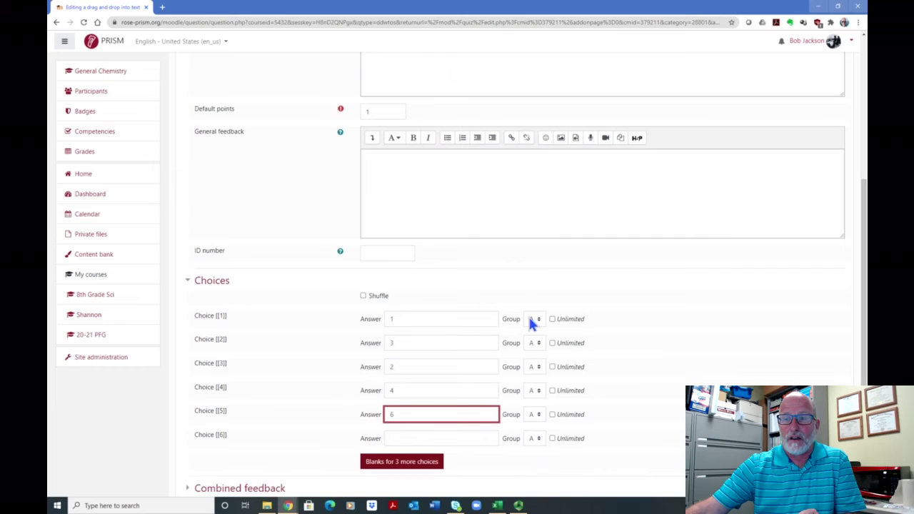
pyautogui.click(392, 318)
pyautogui.write('1')
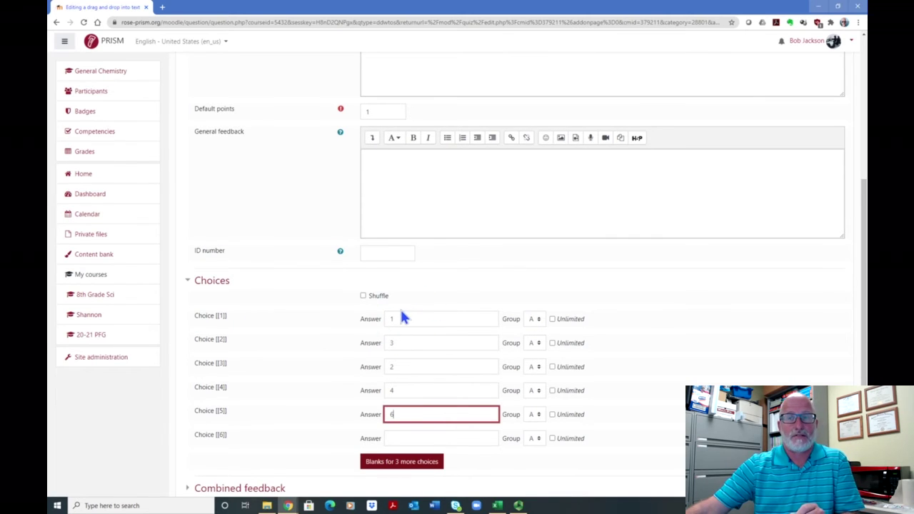
pyautogui.scroll(4, 448, 300)
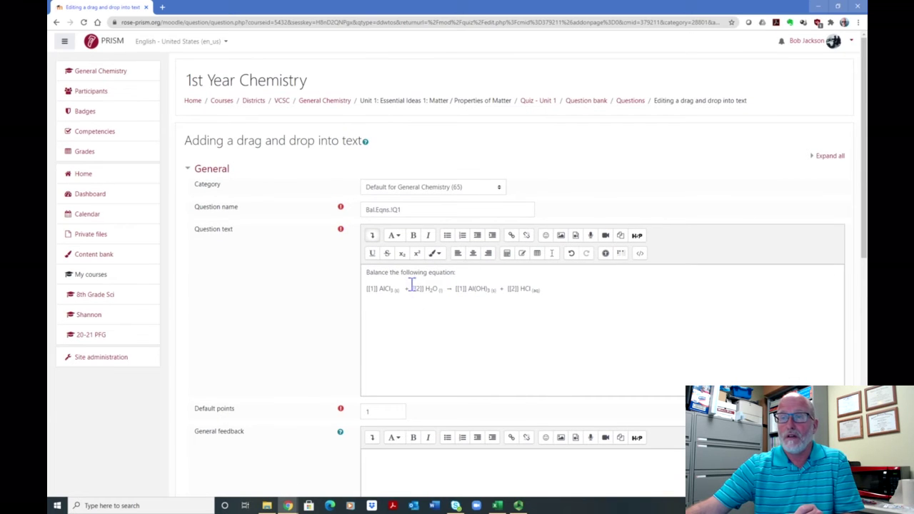
pyautogui.scroll(-5, 443, 328)
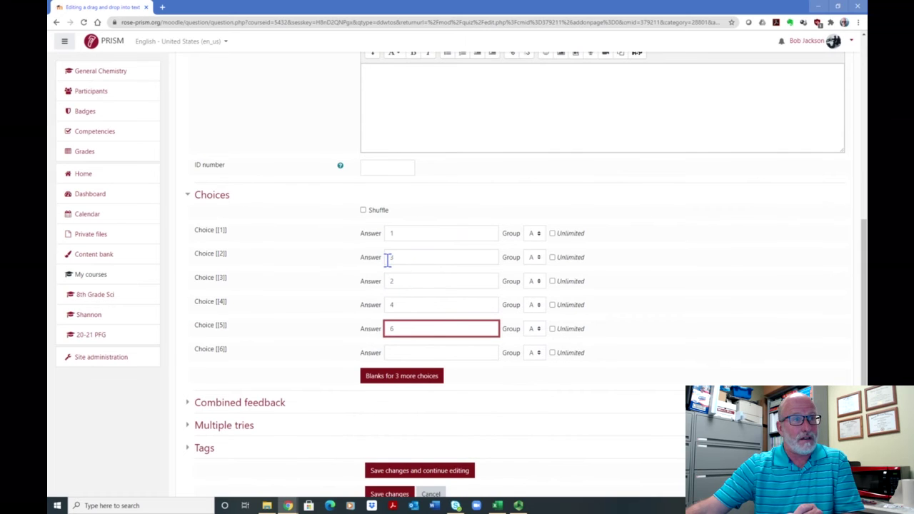
pyautogui.scroll(1, 461, 235)
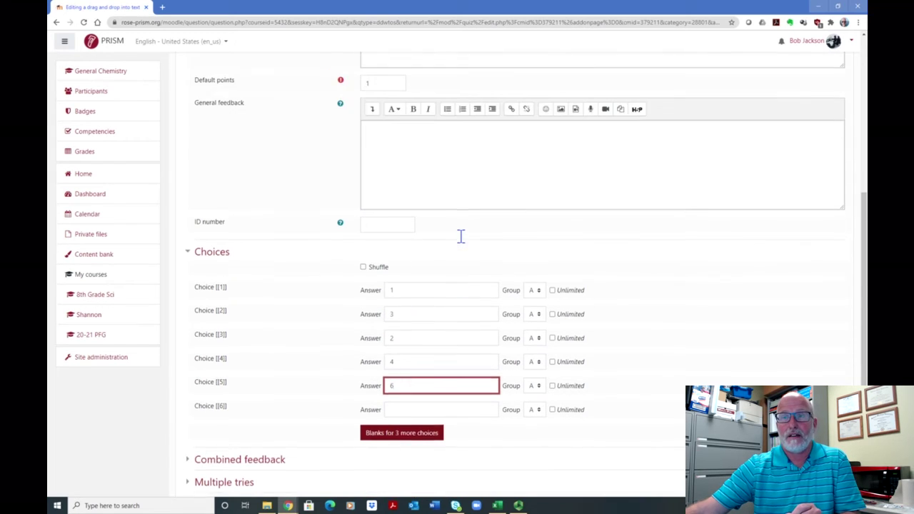
pyautogui.scroll(3, 414, 230)
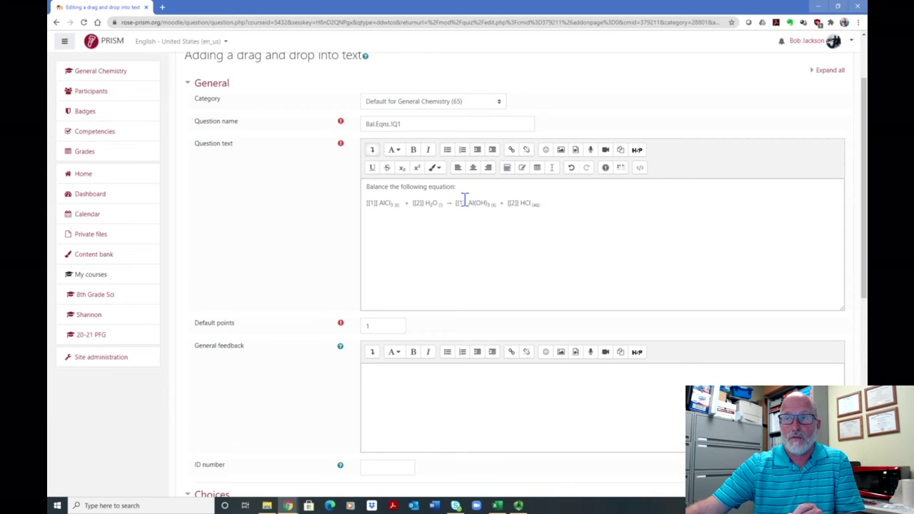
pyautogui.scroll(-4, 528, 247)
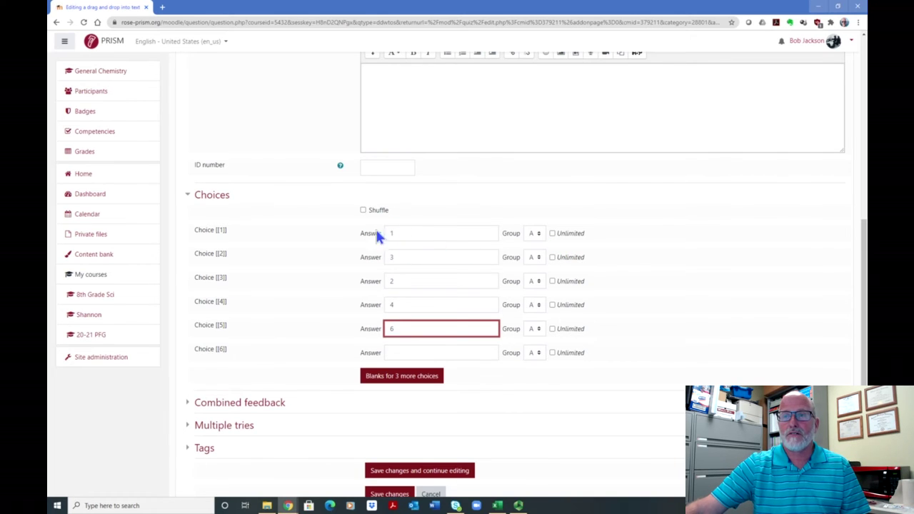
pyautogui.scroll(5, 514, 207)
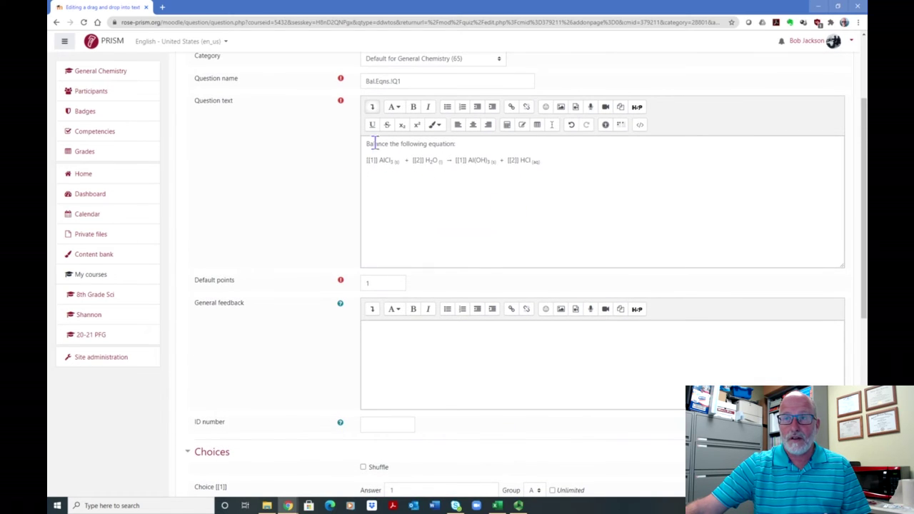
pyautogui.scroll(-1, 637, 251)
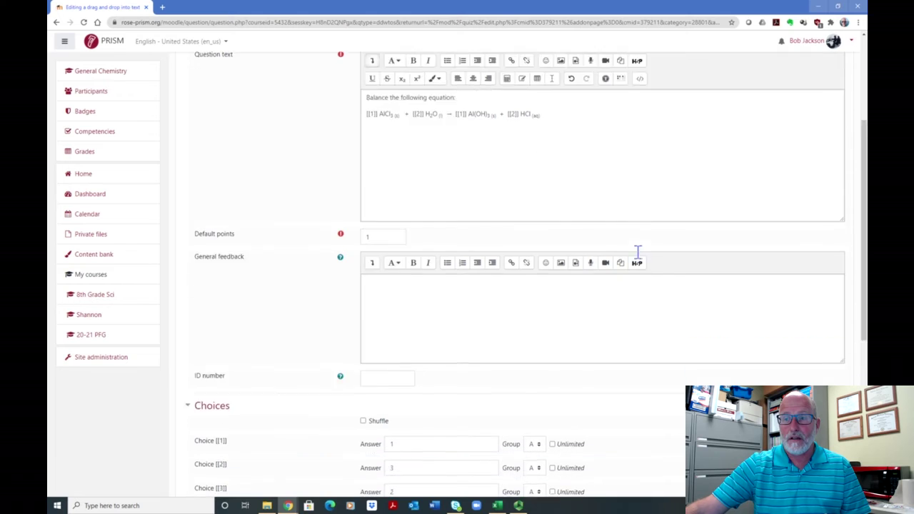
pyautogui.scroll(-2, 638, 251)
pyautogui.click(552, 362)
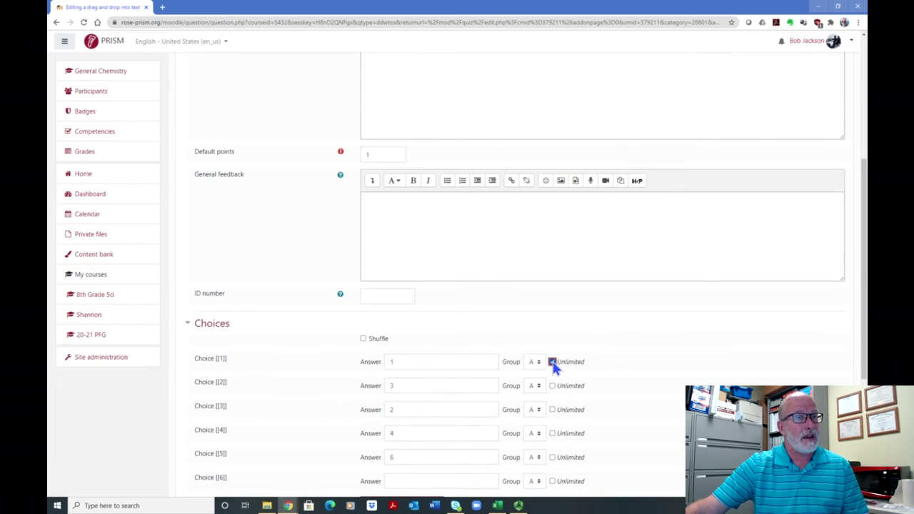
pyautogui.scroll(2, 683, 304)
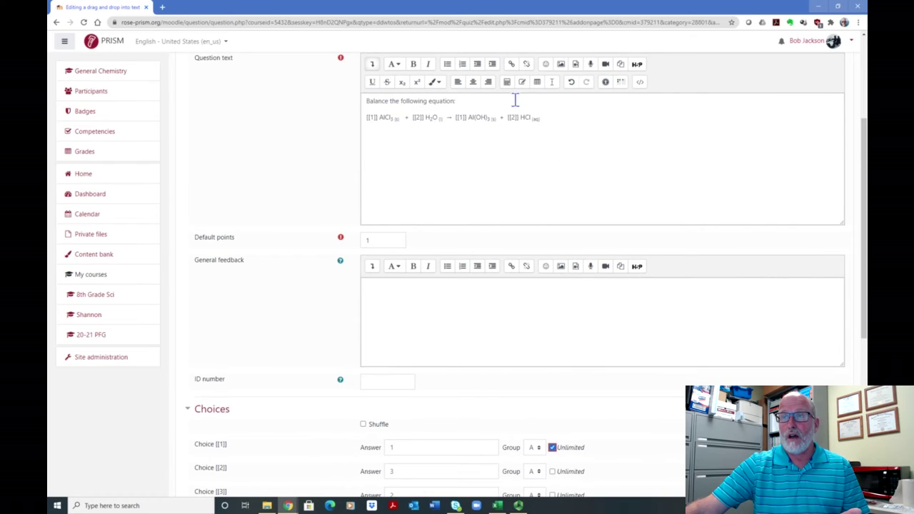
pyautogui.scroll(-2, 638, 269)
pyautogui.scroll(-1, 632, 274)
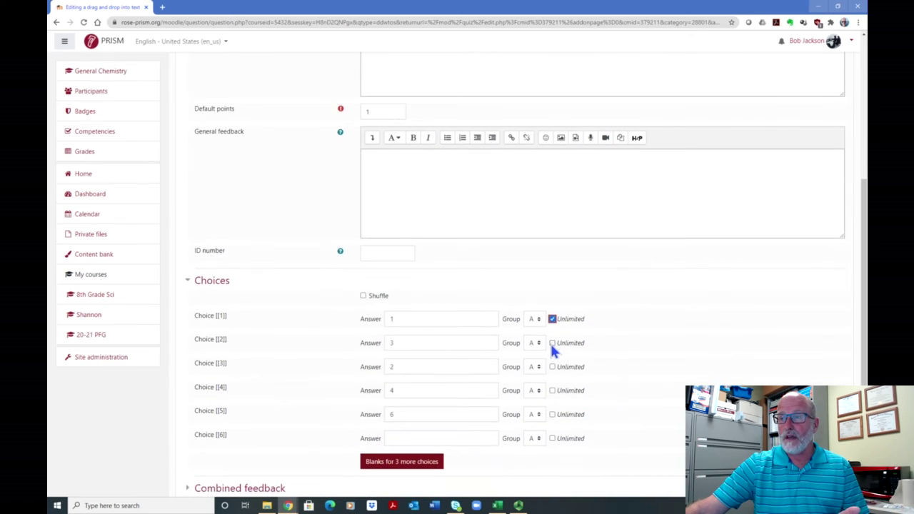
pyautogui.click(552, 342)
pyautogui.scroll(5, 604, 306)
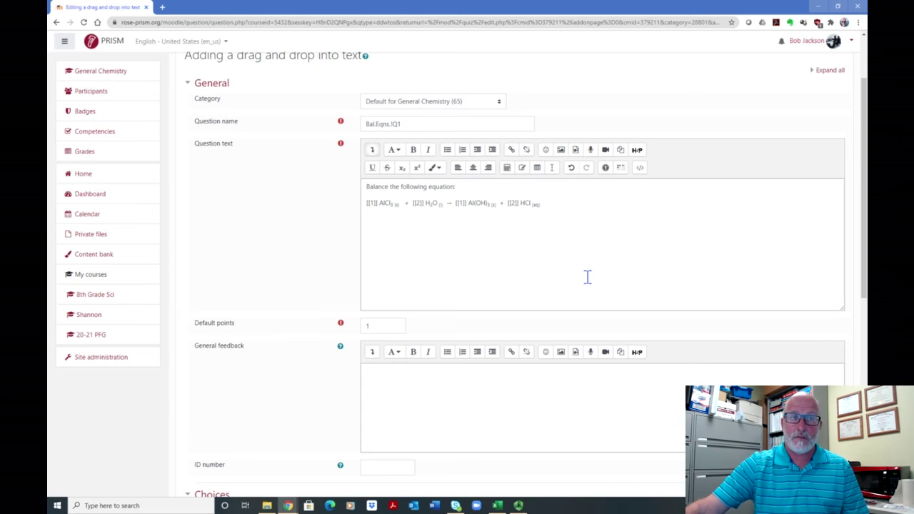
pyautogui.scroll(-3, 650, 264)
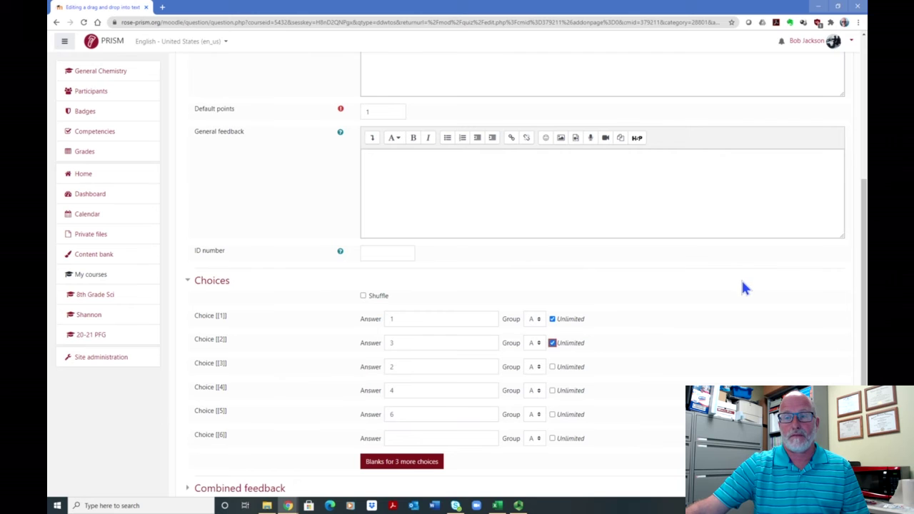
pyautogui.scroll(-1, 741, 288)
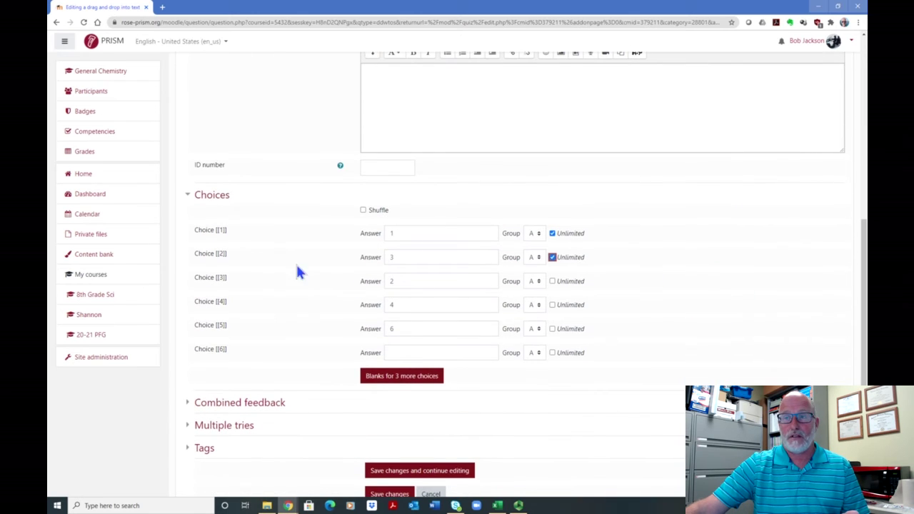
pyautogui.scroll(3, 623, 241)
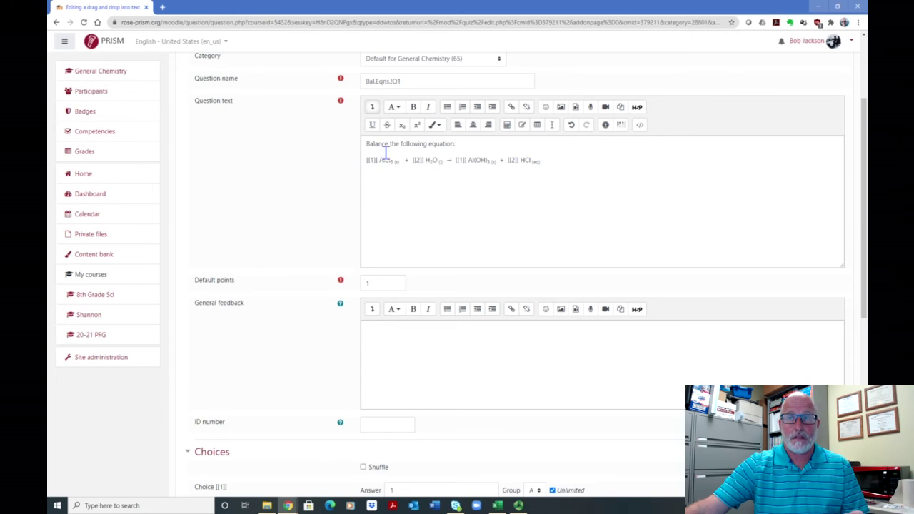
pyautogui.scroll(-1, 424, 218)
pyautogui.scroll(-3, 424, 218)
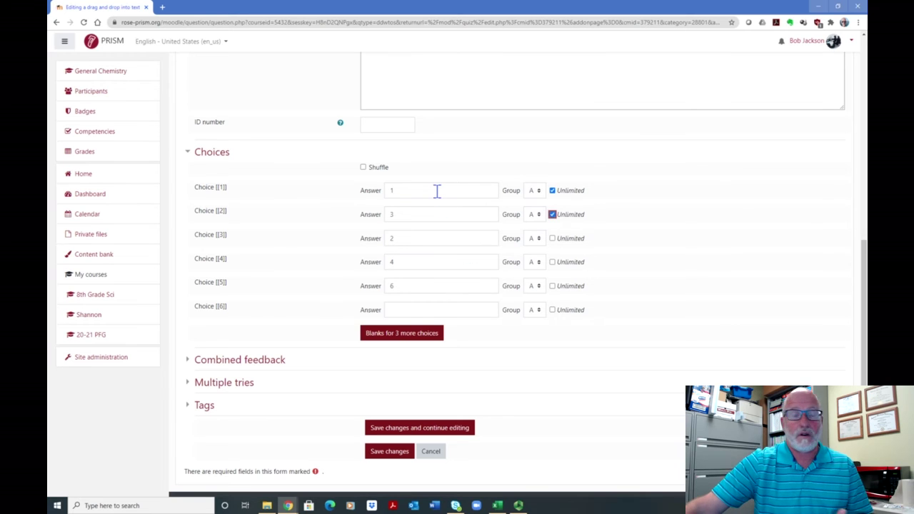
pyautogui.scroll(4, 712, 190)
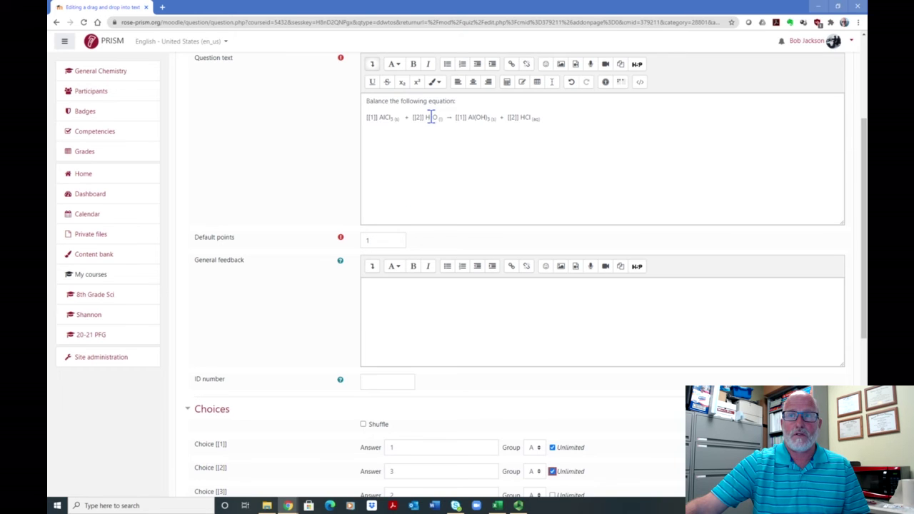
# - Change Default points from 1 to 2, then scroll down toward the Choices section
pyautogui.click(384, 242)
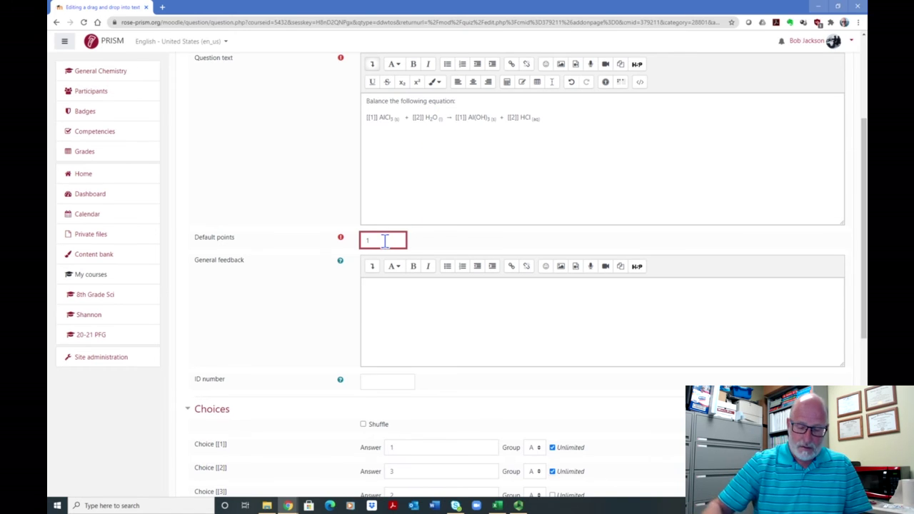
pyautogui.press('BackSpace')
pyautogui.write('2')
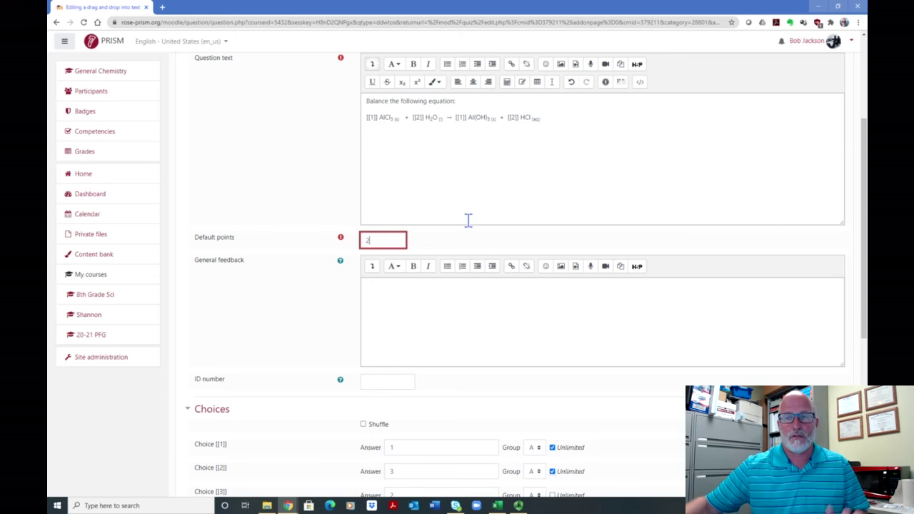
pyautogui.scroll(-1, 467, 246)
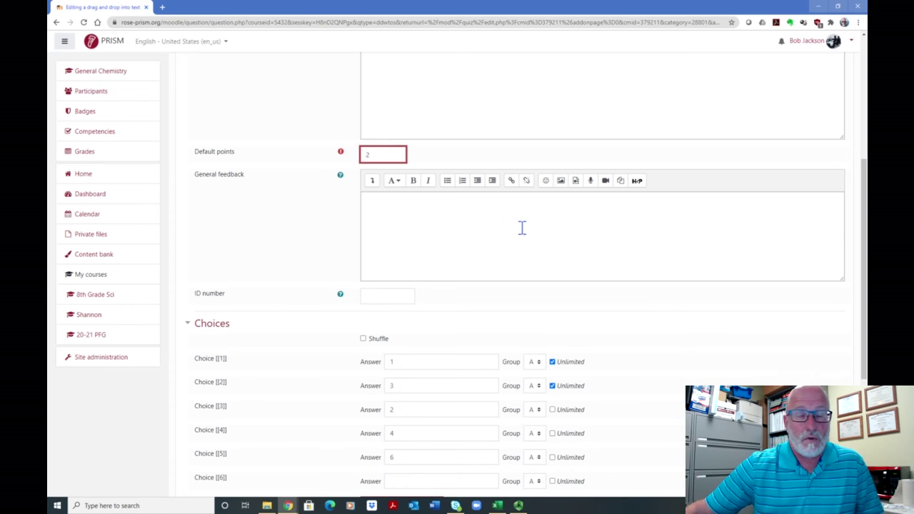
pyautogui.scroll(-1, 526, 208)
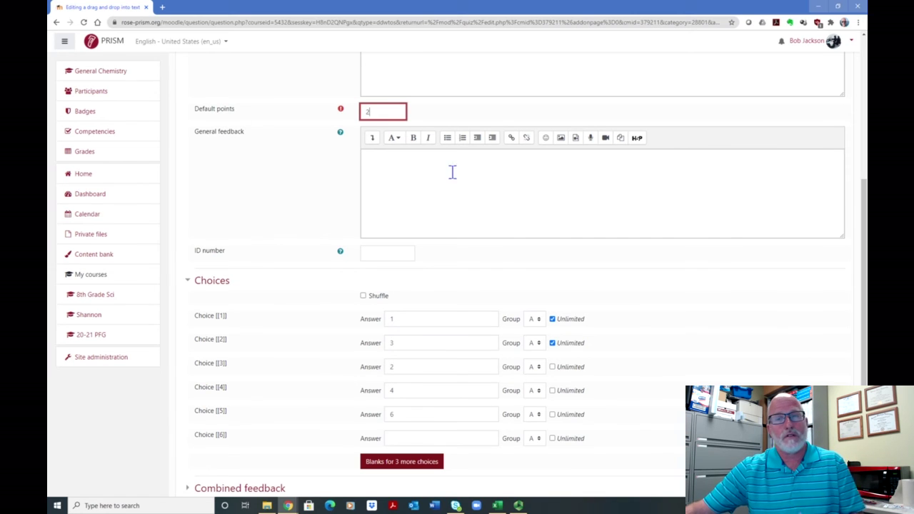
pyautogui.scroll(-2, 506, 171)
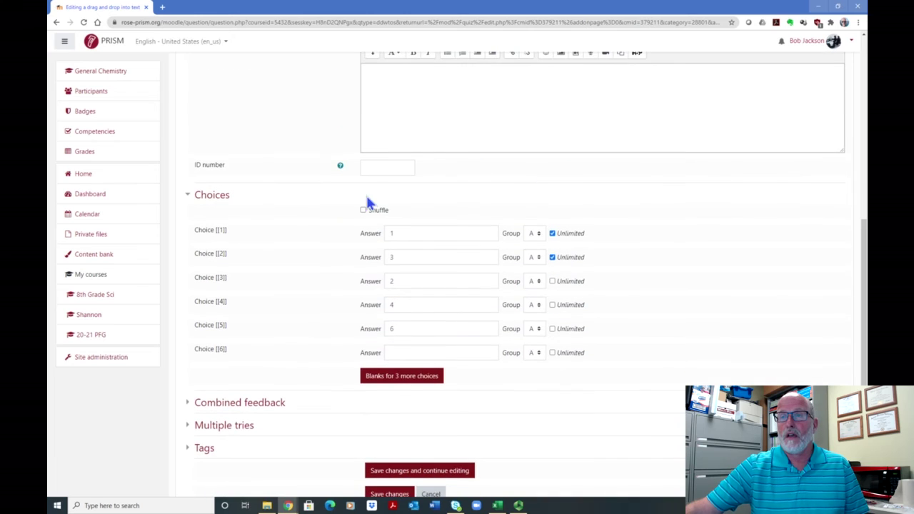
# - Scroll down past the Choices section to the Combined feedback section
pyautogui.scroll(-1, 431, 167)
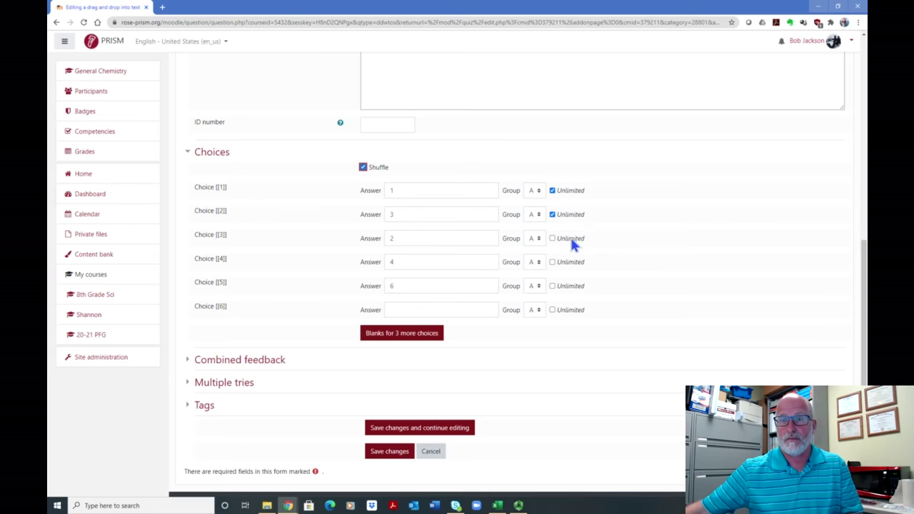
pyautogui.scroll(-1, 613, 246)
# - In Combined feedback, insert the first recent smiley emoji before 'Your answer is correct.'
pyautogui.click(261, 303)
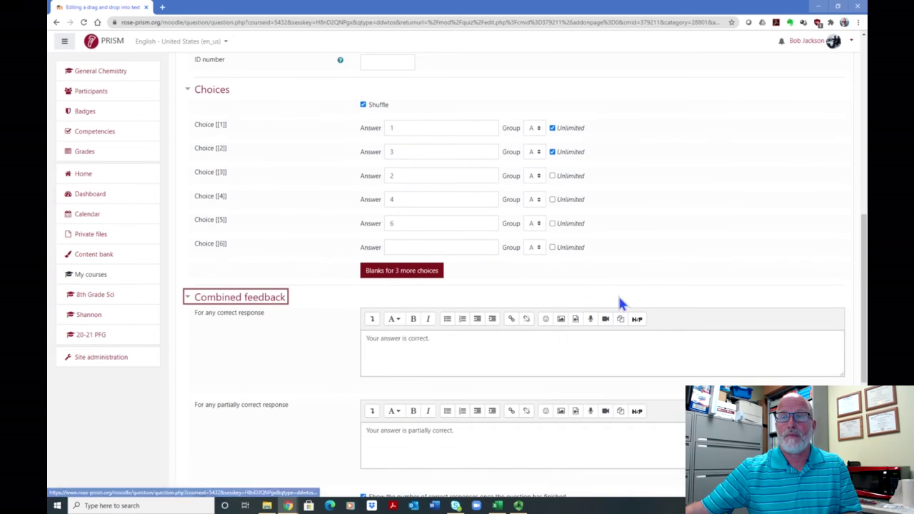
pyautogui.scroll(-3, 618, 302)
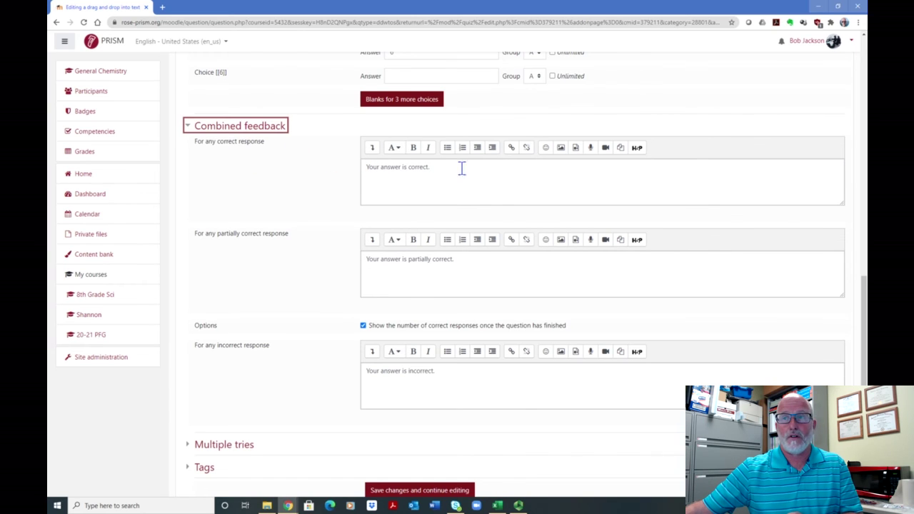
pyautogui.click(545, 147)
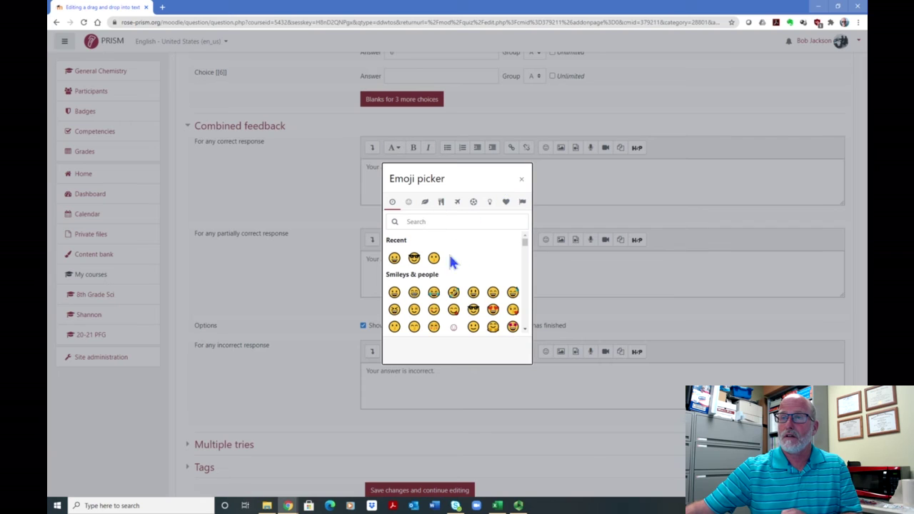
pyautogui.click(394, 260)
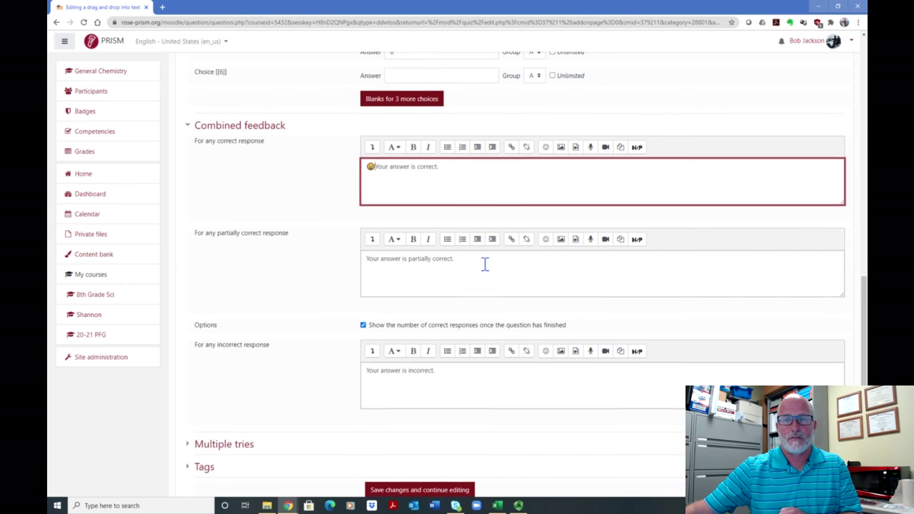
pyautogui.scroll(-1, 483, 264)
pyautogui.scroll(-2, 487, 266)
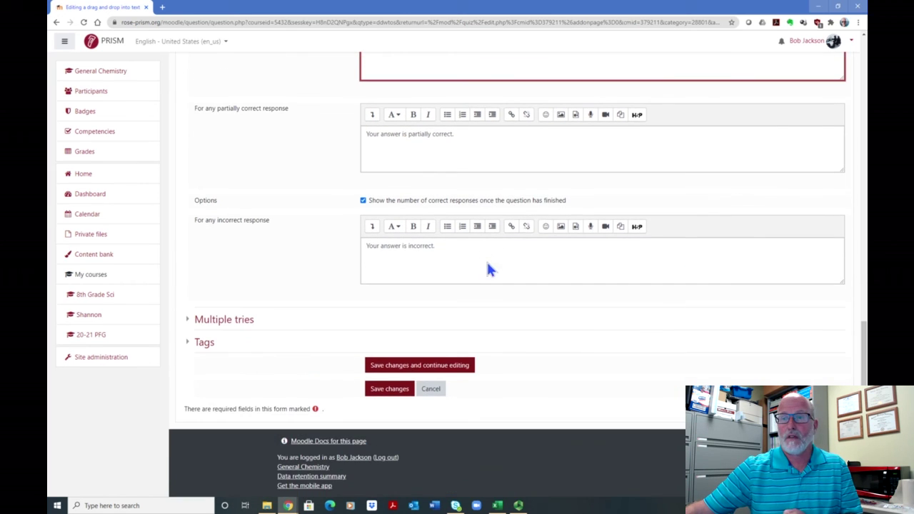
# - Expand Multiple tries and keep the penalty for each incorrect try at 33.33333%
pyautogui.click(237, 322)
pyautogui.scroll(-3, 485, 274)
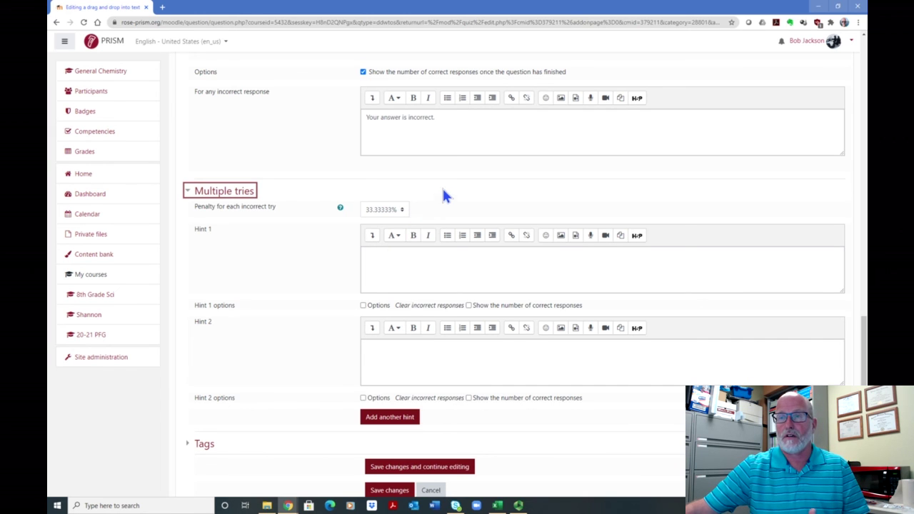
pyautogui.click(402, 210)
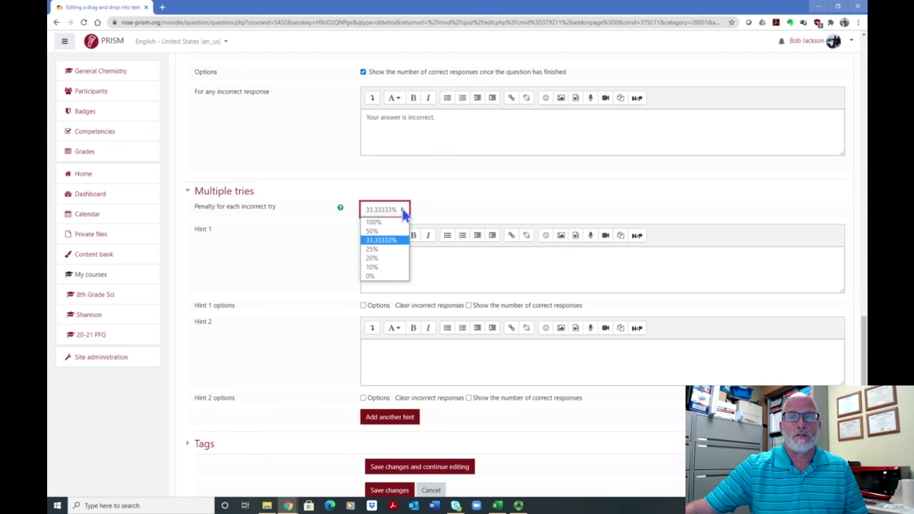
pyautogui.click(544, 191)
pyautogui.scroll(-3, 544, 189)
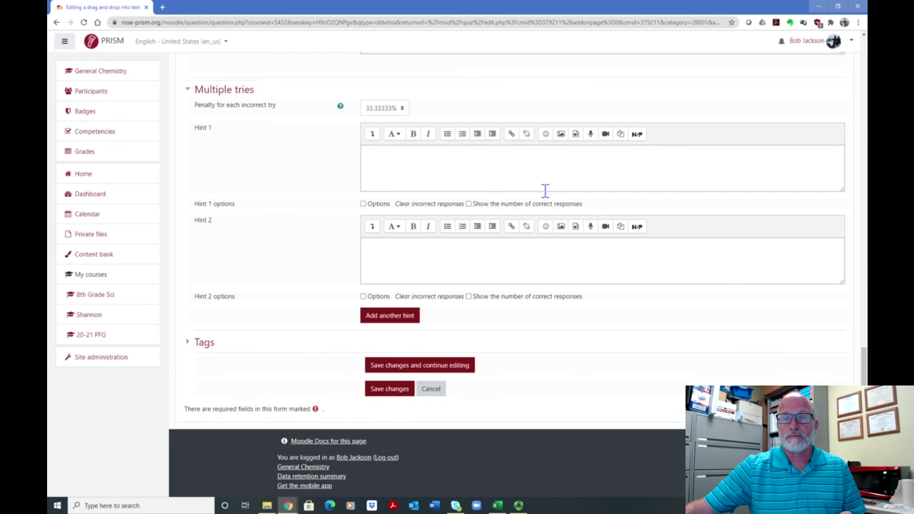
# - Save the question, preview question 9 maximized, and drag 1 before AlCl3 and 3 before H2O
pyautogui.click(386, 388)
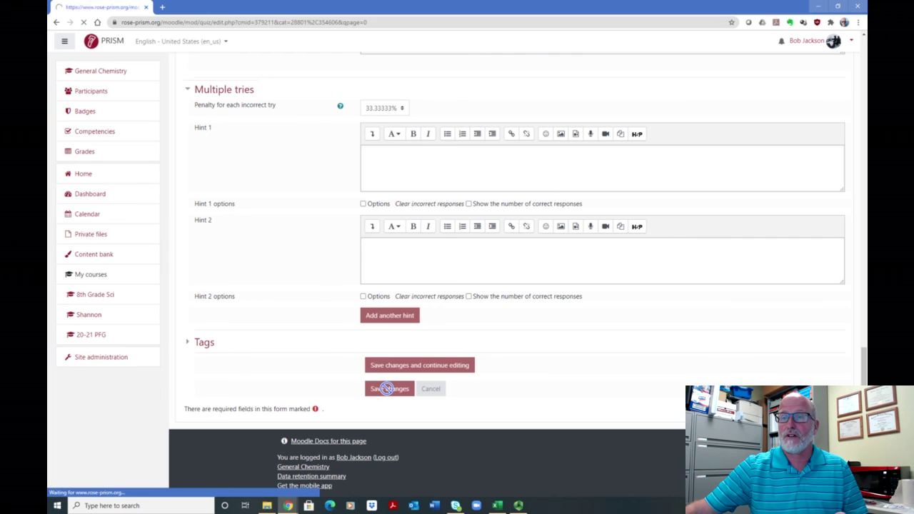
pyautogui.scroll(-2, 486, 300)
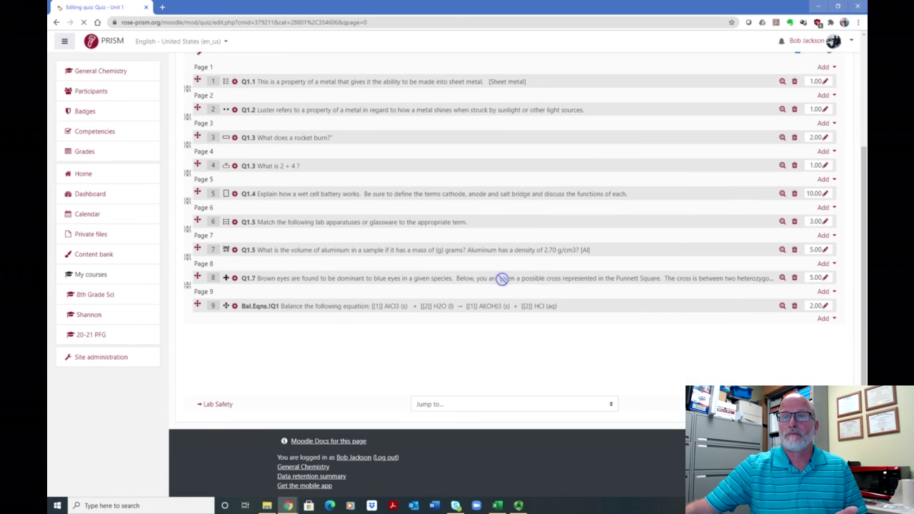
pyautogui.click(781, 307)
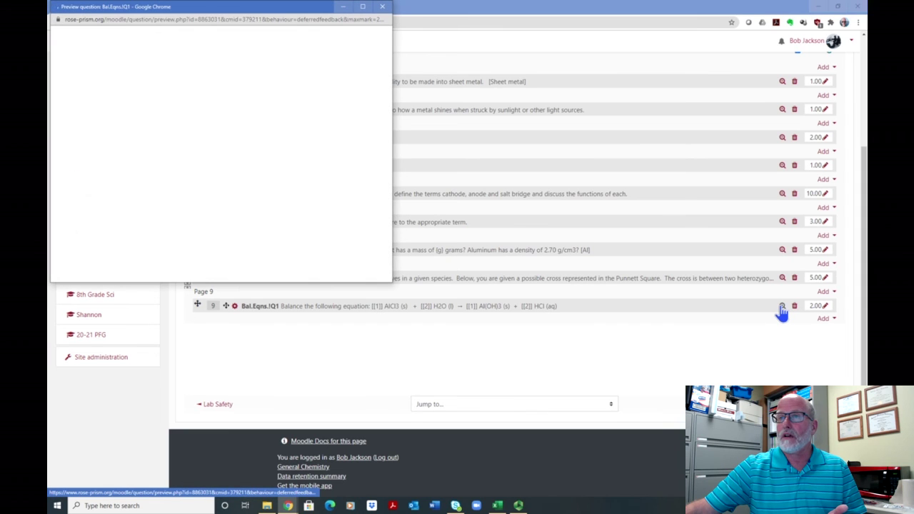
pyautogui.click(362, 7)
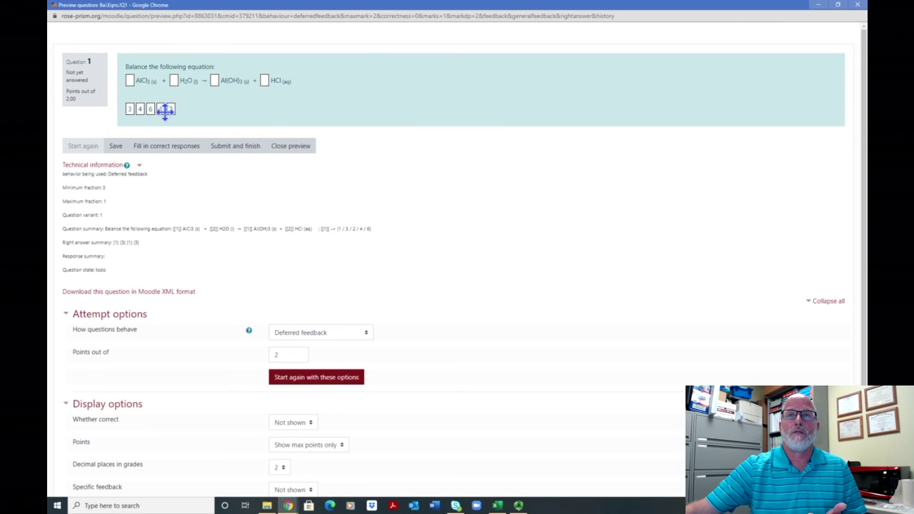
pyautogui.moveTo(160, 109); pyautogui.dragTo(129, 81)
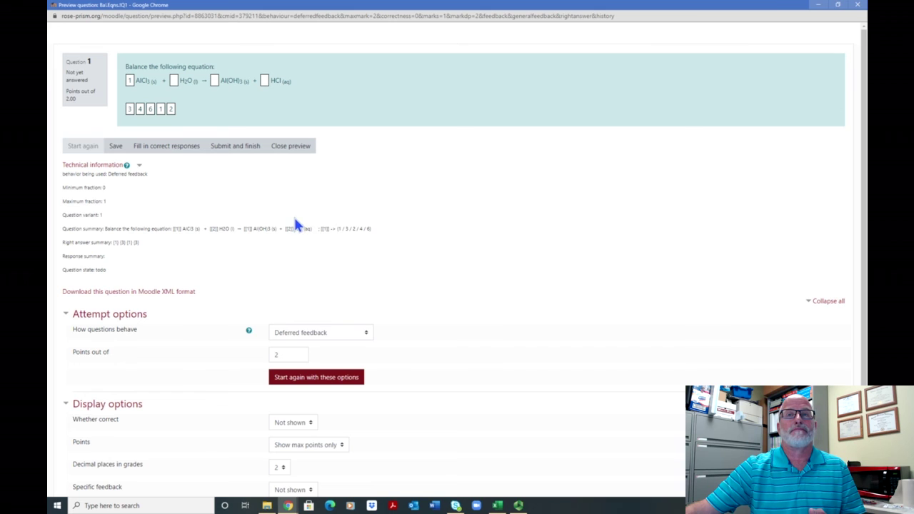
pyautogui.moveTo(131, 107); pyautogui.dragTo(173, 80)
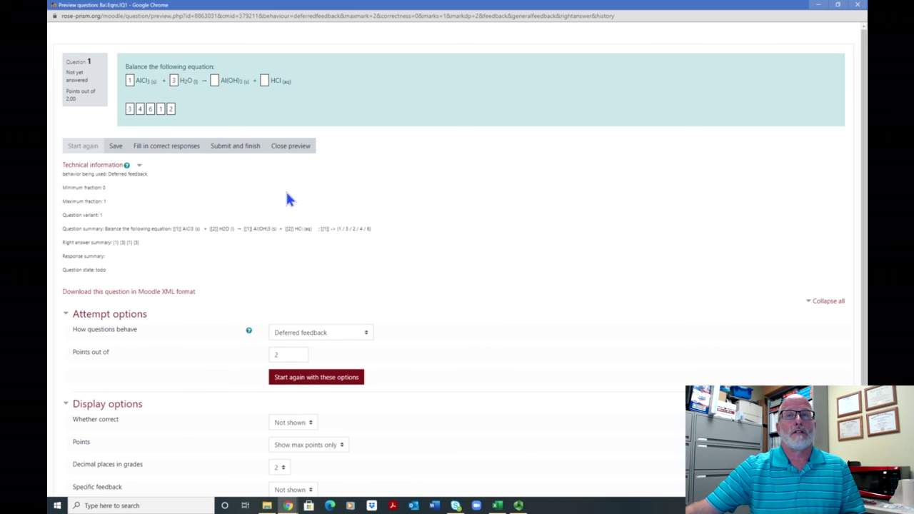